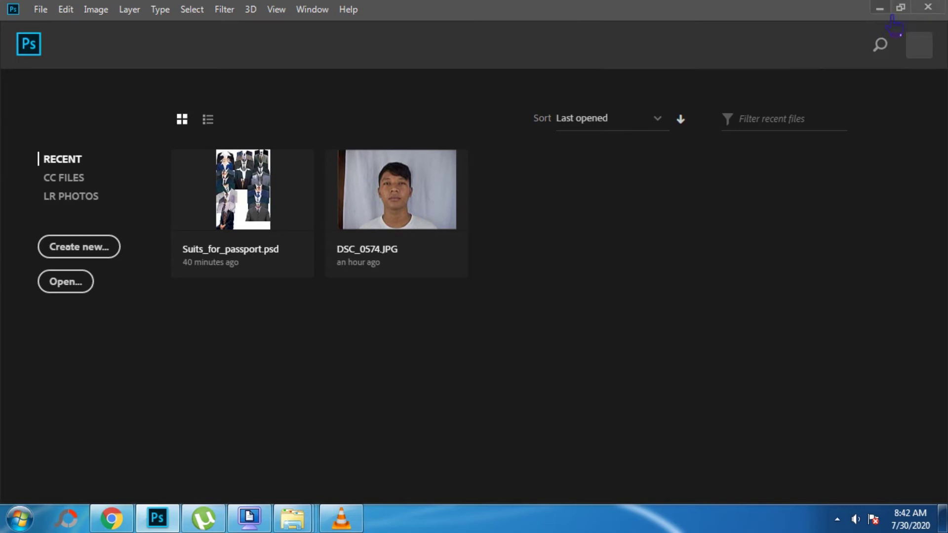
Step: Open the portrait photo DSC_0574.JPG in Photoshop from its folder
{"action": "left_click", "coordinate": [879, 11]}
{"action": "left_click_drag", "start_coordinate": [313, 261], "coordinate": [428, 101]}
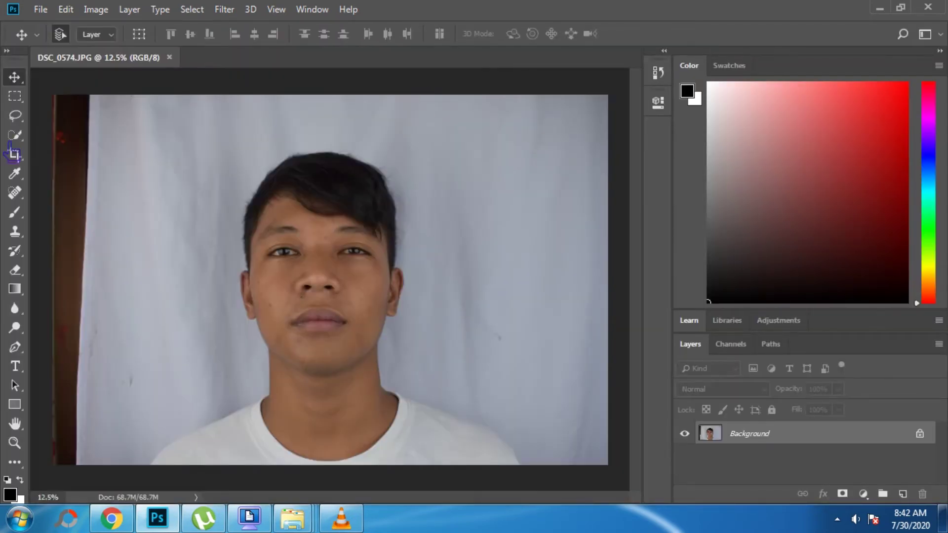
Step: Select the man's head, neck and white shirt with the Quick Selection tool, subtracting the background spill beside his neck
{"action": "left_click", "coordinate": [16, 135]}
{"action": "left_click", "coordinate": [17, 137]}
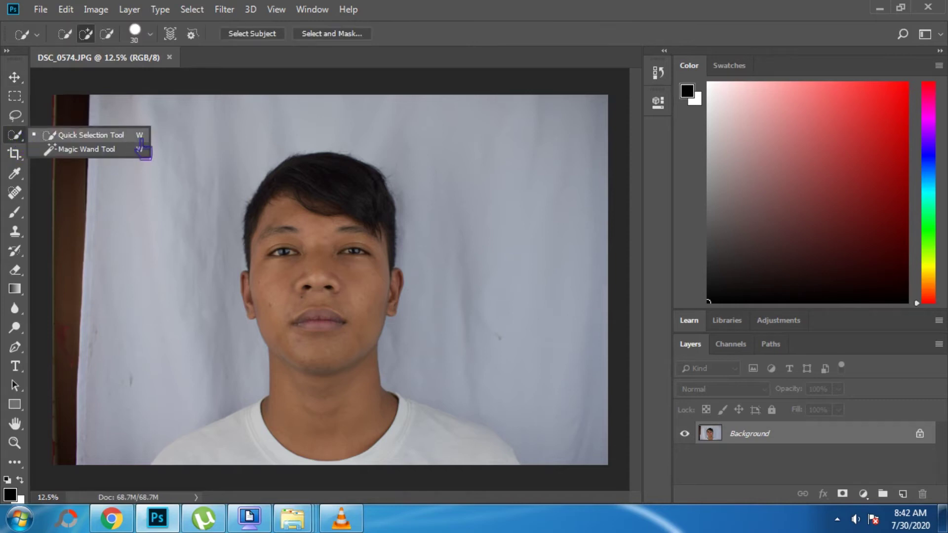
{"action": "mouse_move", "coordinate": [328, 170]}
{"action": "left_mouse_down"}
{"action": "mouse_move", "coordinate": [299, 363]}
{"action": "mouse_move", "coordinate": [374, 387]}
{"action": "left_mouse_up"}
{"action": "mouse_move", "coordinate": [479, 449]}
{"action": "left_mouse_down"}
{"action": "mouse_move", "coordinate": [504, 462]}
{"action": "mouse_move", "coordinate": [491, 455]}
{"action": "left_mouse_up"}
{"action": "left_click", "coordinate": [262, 430]}
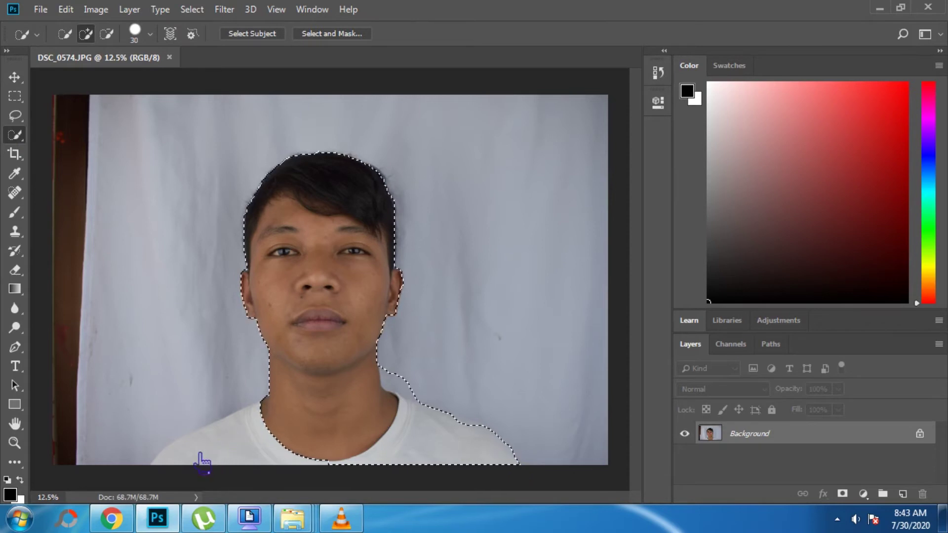
{"action": "left_click", "coordinate": [184, 463]}
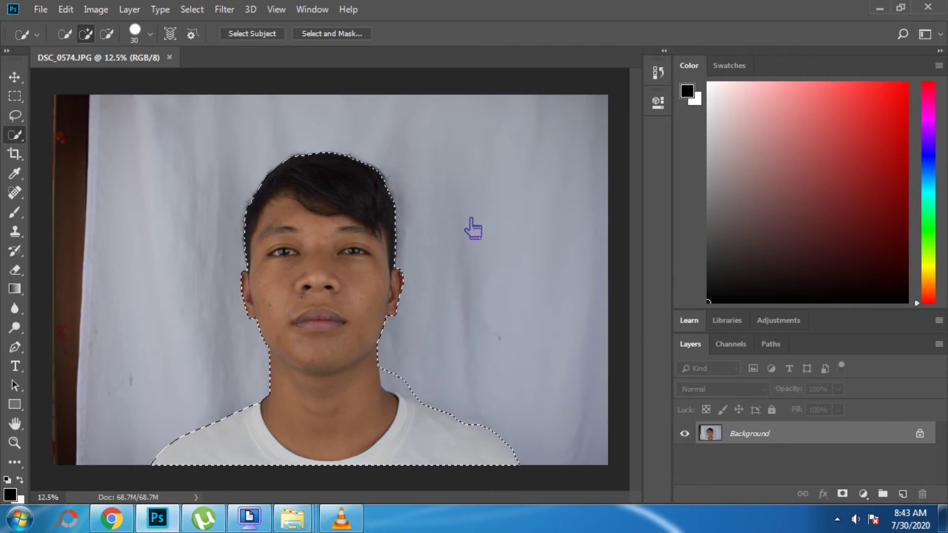
{"action": "key", "text": "alt"}
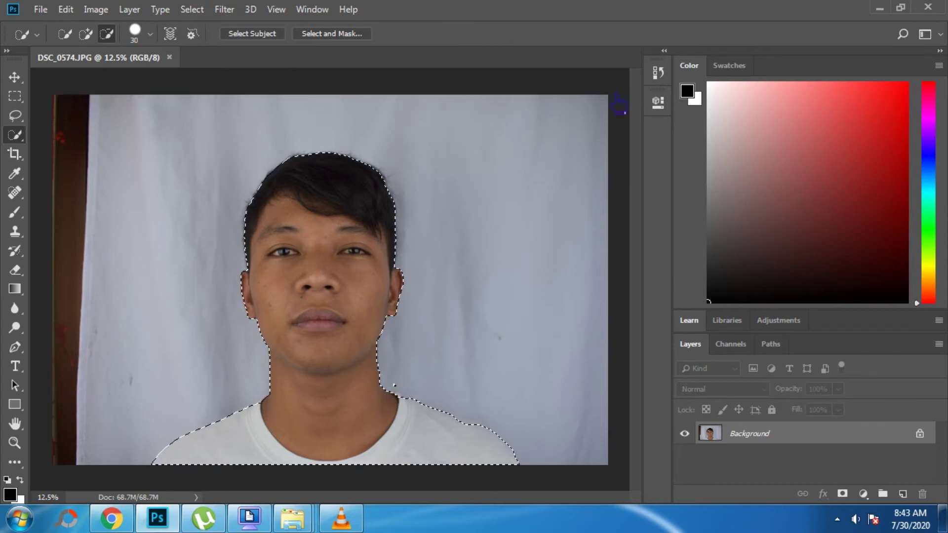
{"action": "key", "text": "alt"}
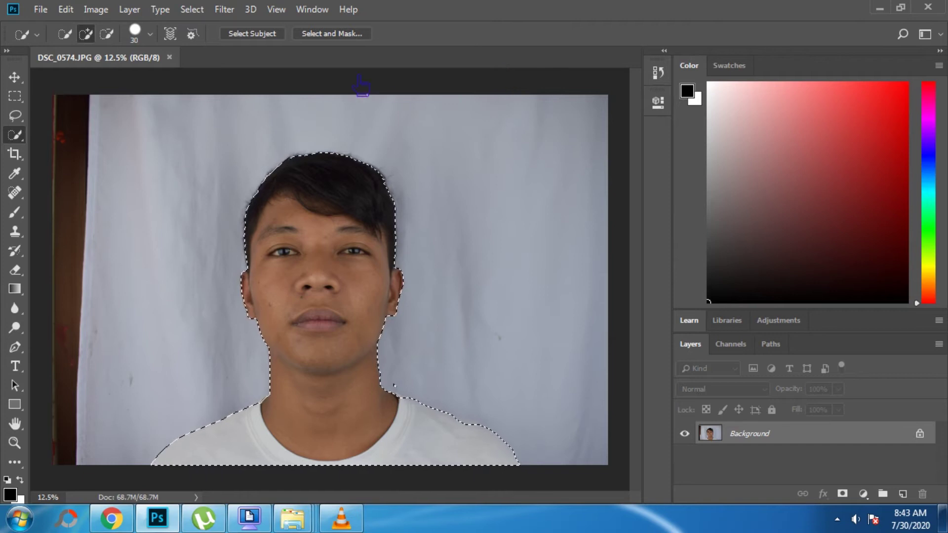
Step: Refine the selection edge in Select and Mask with a 2 px radius and Smart Radius enabled
{"action": "left_click", "coordinate": [347, 39]}
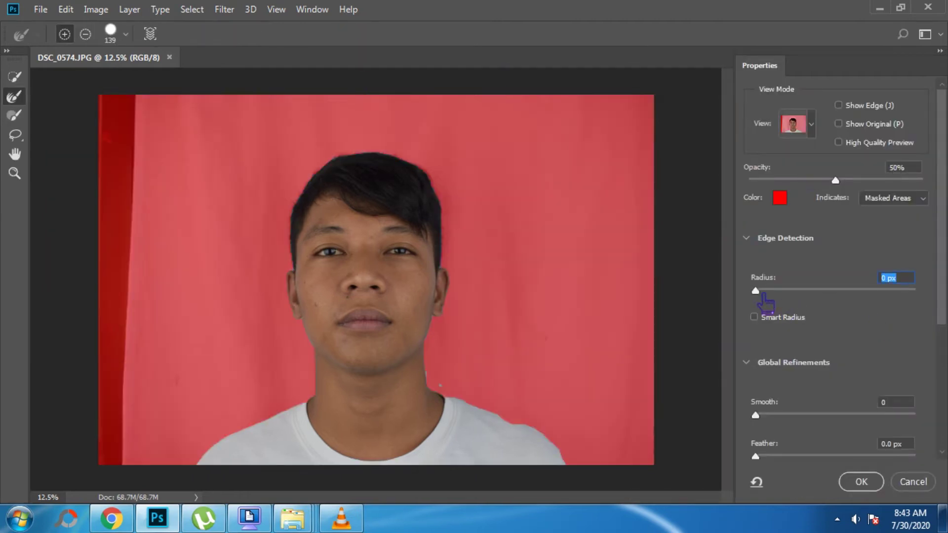
{"action": "left_click_drag", "start_coordinate": [756, 291], "coordinate": [781, 293]}
{"action": "left_click", "coordinate": [754, 317]}
{"action": "left_click", "coordinate": [352, 189]}
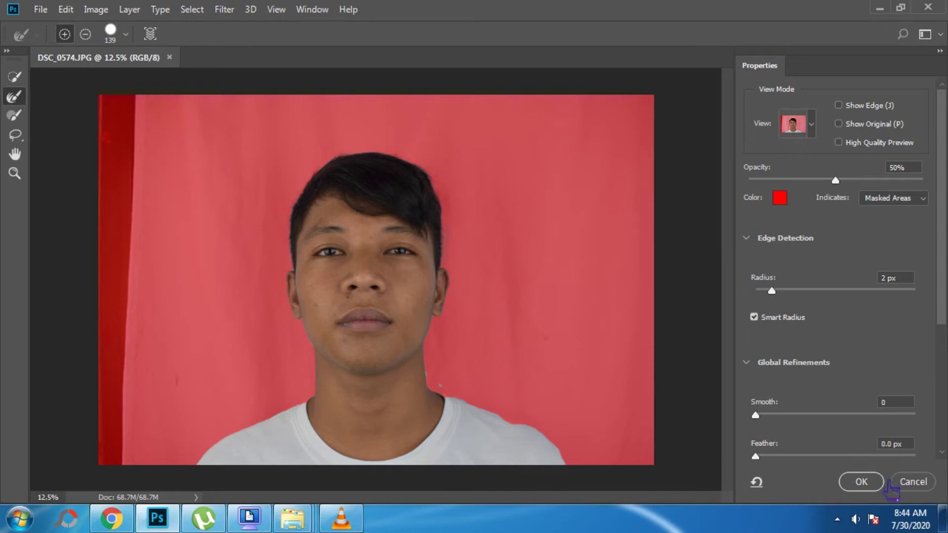
{"action": "left_click", "coordinate": [867, 488]}
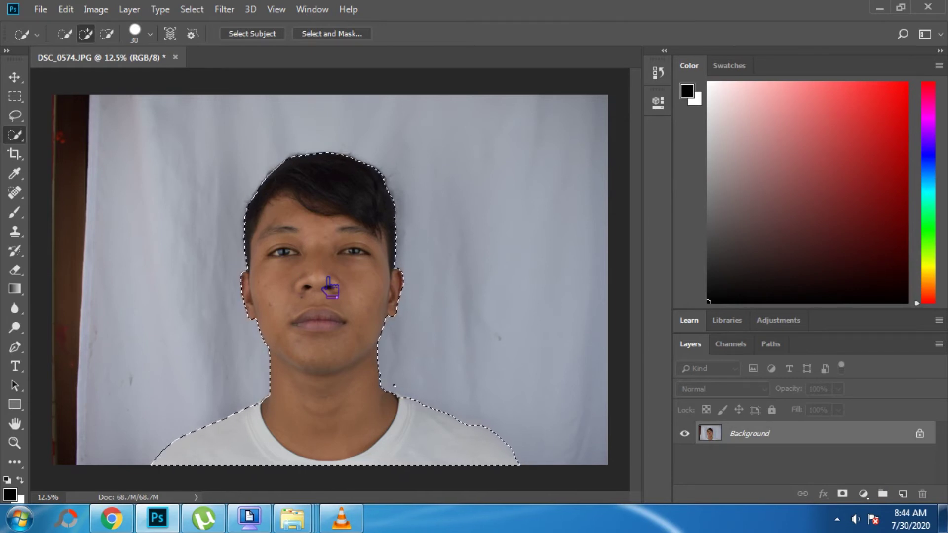
Step: Cut the selected man onto a new layer and delete the Background layer
{"action": "right_click", "coordinate": [328, 286]}
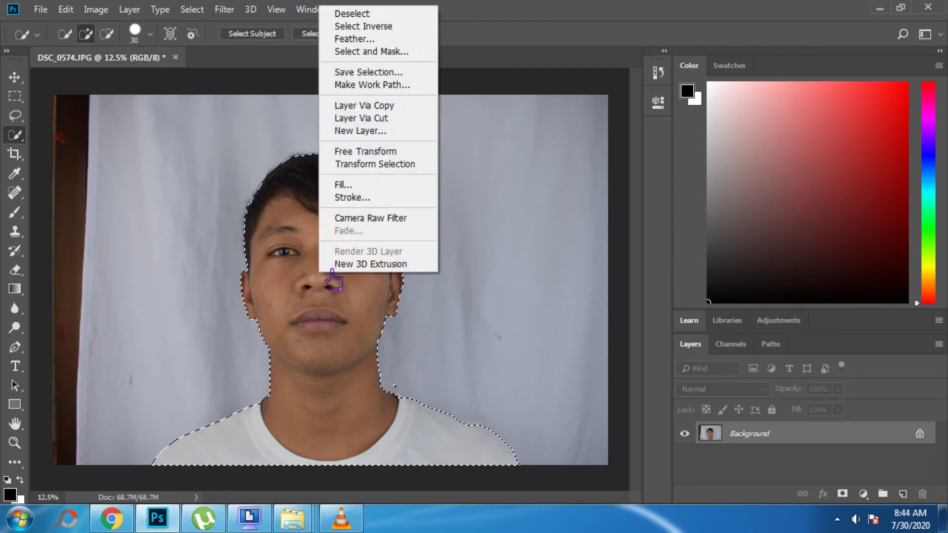
{"action": "left_click", "coordinate": [371, 121]}
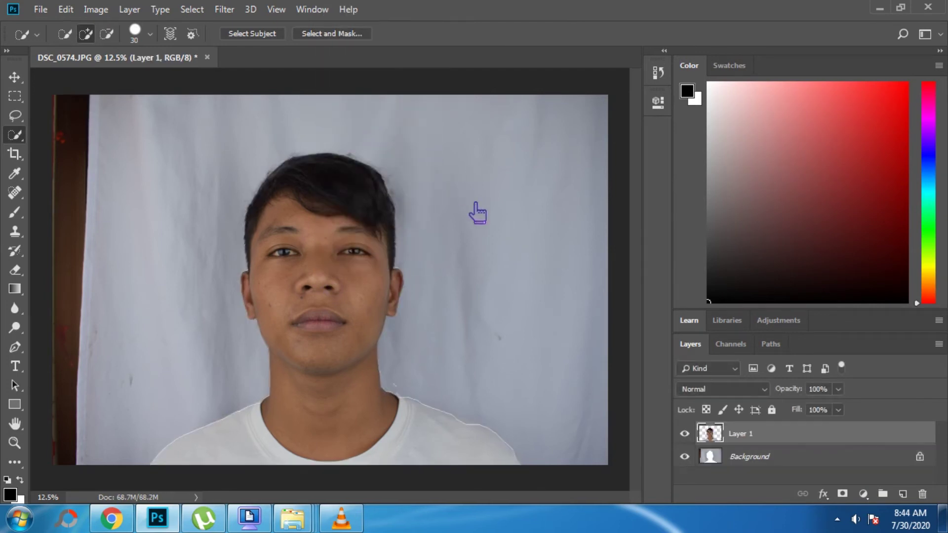
{"action": "left_click", "coordinate": [818, 463]}
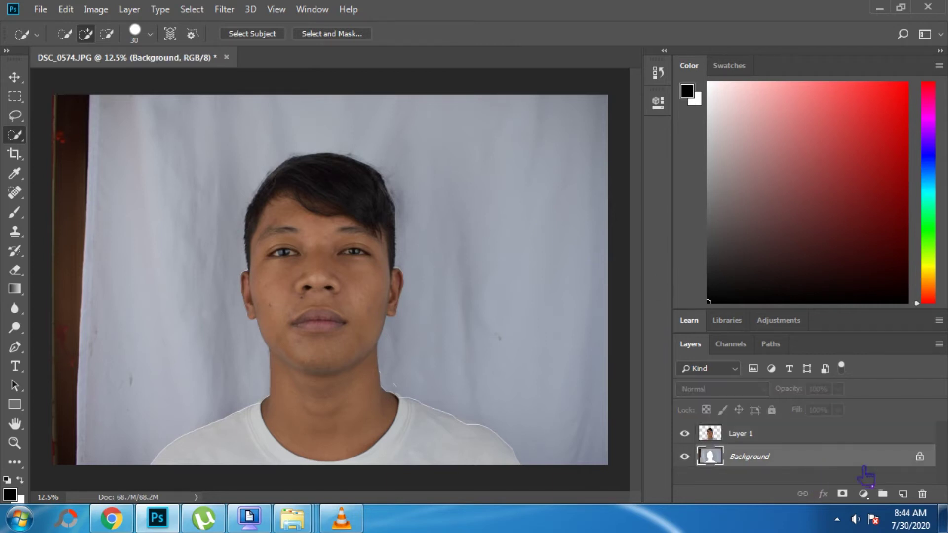
{"action": "left_click", "coordinate": [921, 494]}
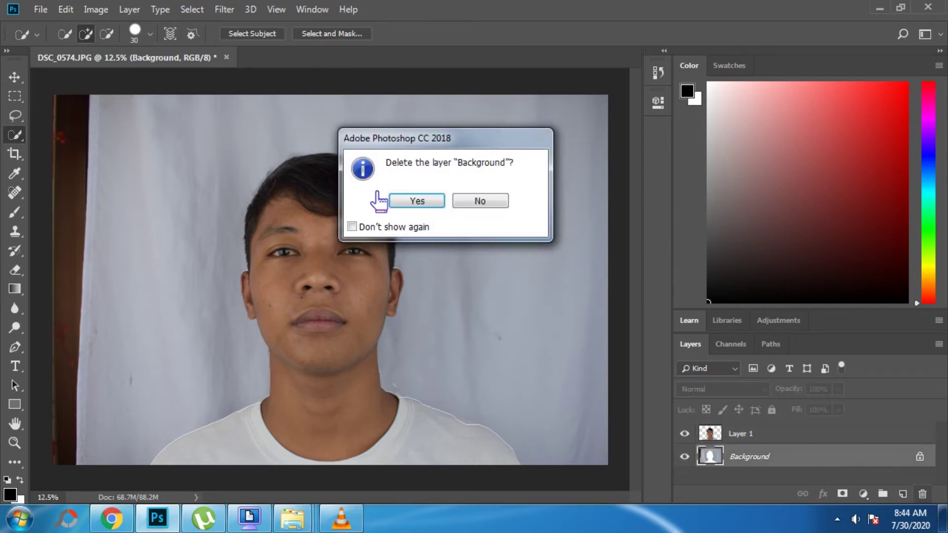
{"action": "left_click", "coordinate": [417, 202]}
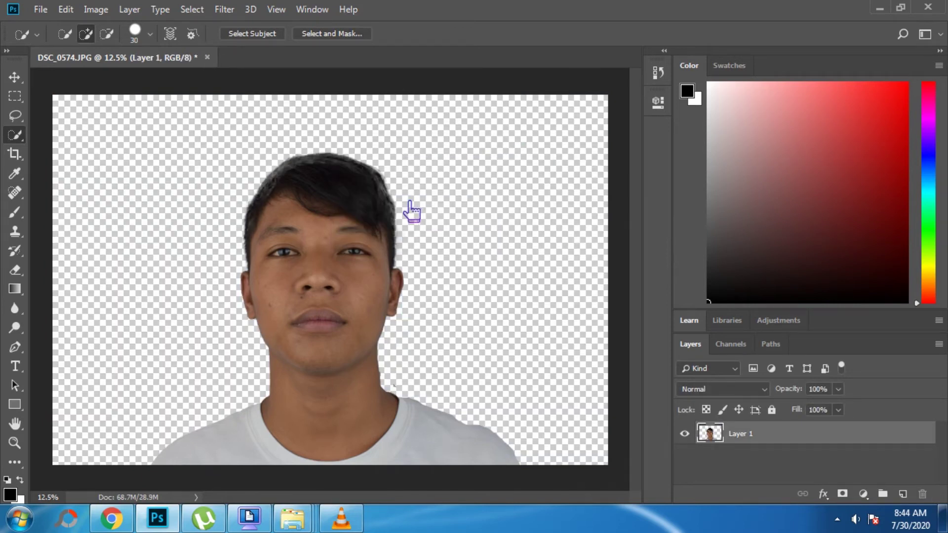
Step: Brighten the cut-out man with the Camera Raw Filter, setting Exposure to +1.85
{"action": "left_click", "coordinate": [226, 11]}
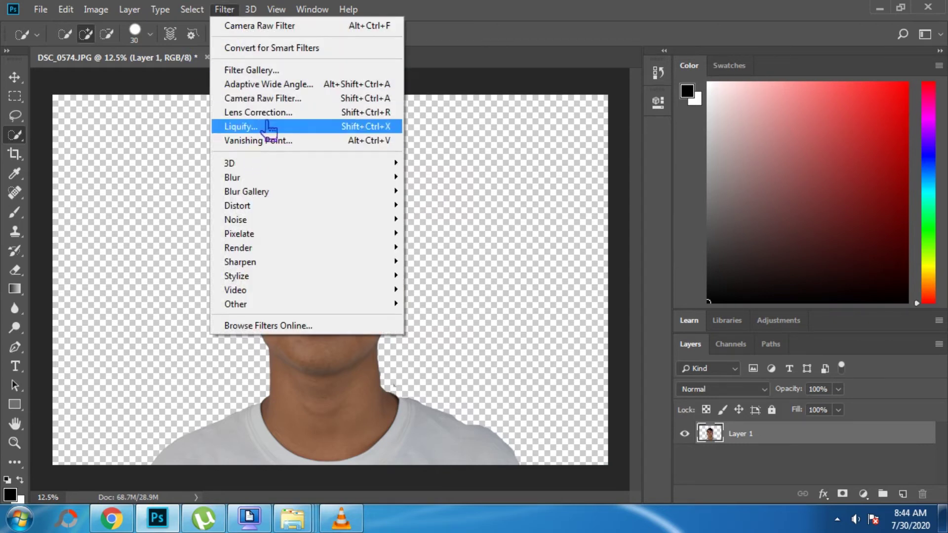
{"action": "left_click", "coordinate": [274, 99]}
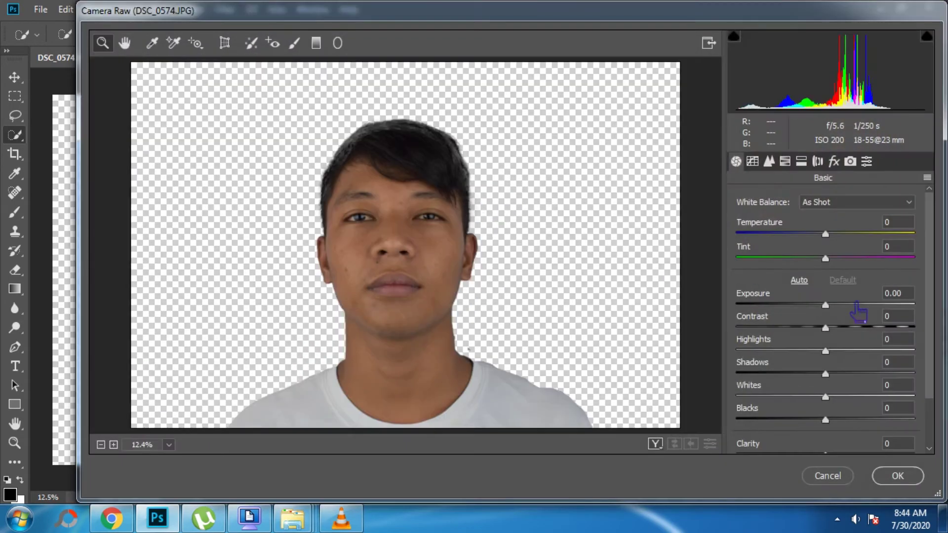
{"action": "left_click_drag", "start_coordinate": [837, 313], "coordinate": [874, 310]}
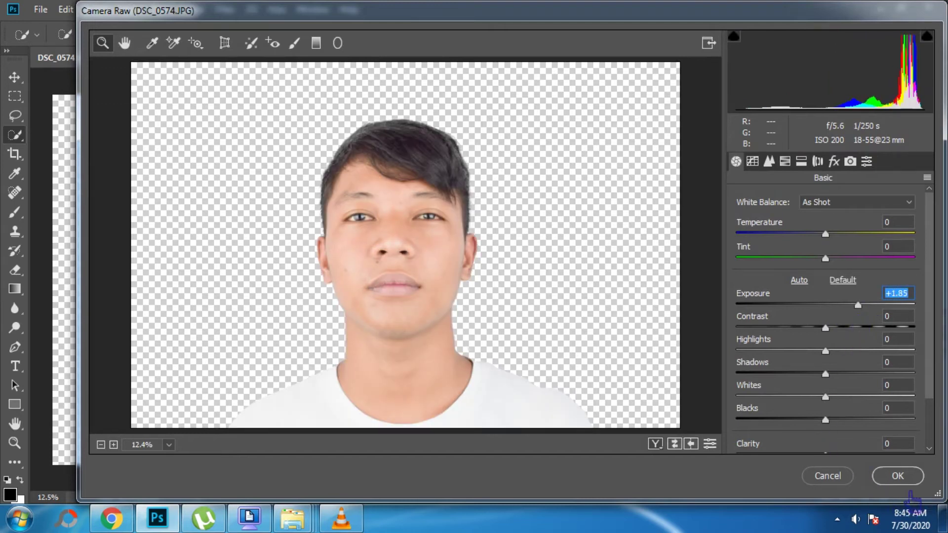
{"action": "left_click", "coordinate": [897, 476]}
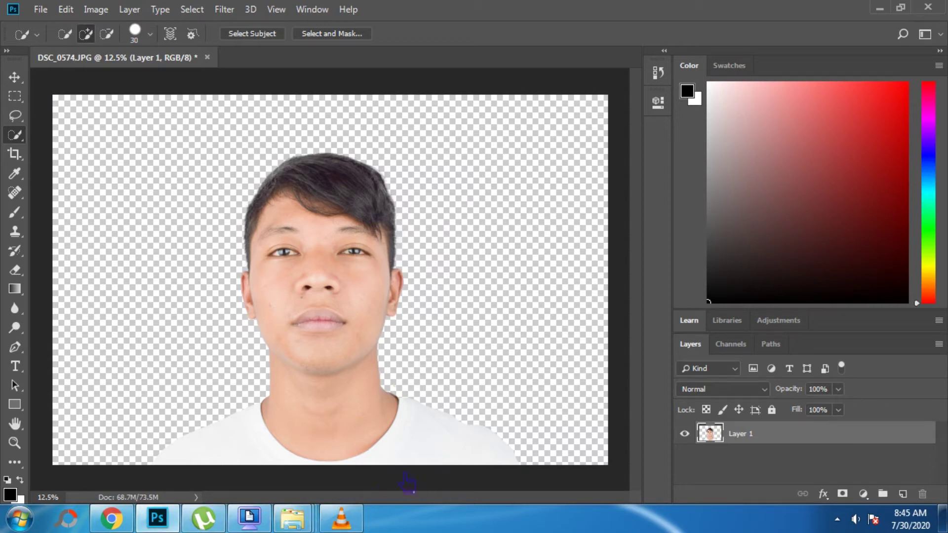
Step: Switch to the file browser, find Suits_for_passport.psd in the documents library and open it in Photoshop
{"action": "mouse_move", "coordinate": [292, 519]}
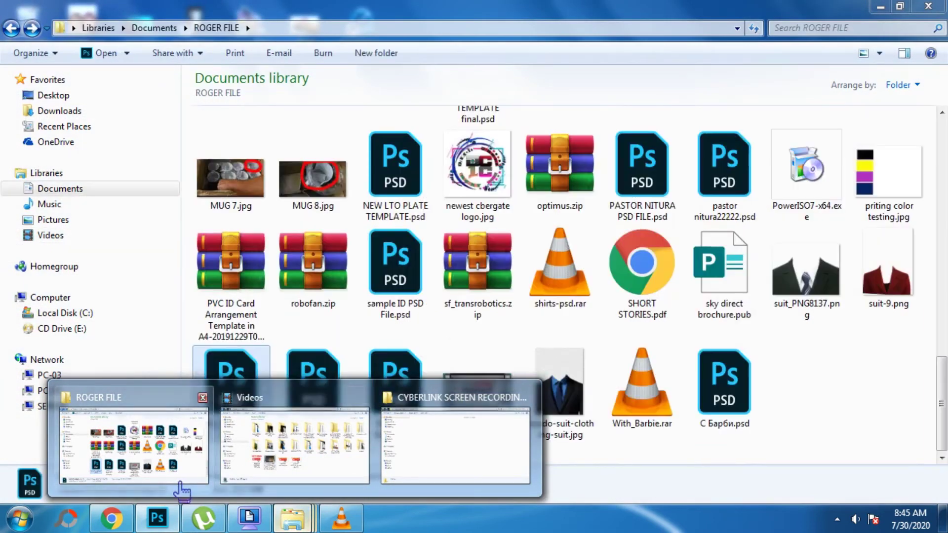
{"action": "left_click", "coordinate": [182, 489]}
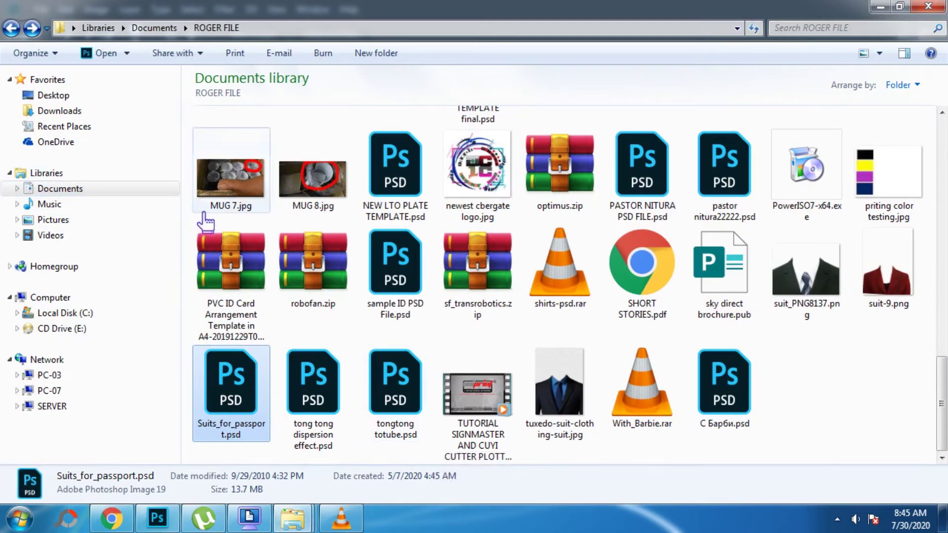
{"action": "scroll", "coordinate": [205, 222], "scroll_direction": "up", "scroll_amount": 5}
{"action": "scroll", "coordinate": [464, 241], "scroll_direction": "up", "scroll_amount": 5}
{"action": "scroll", "coordinate": [464, 241], "scroll_direction": "down", "scroll_amount": 5}
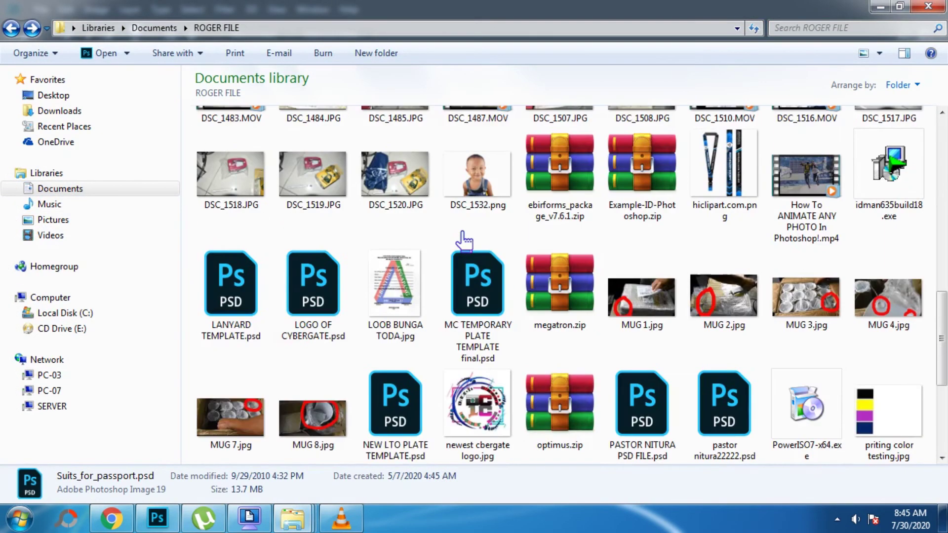
{"action": "scroll", "coordinate": [464, 241], "scroll_direction": "down", "scroll_amount": 4}
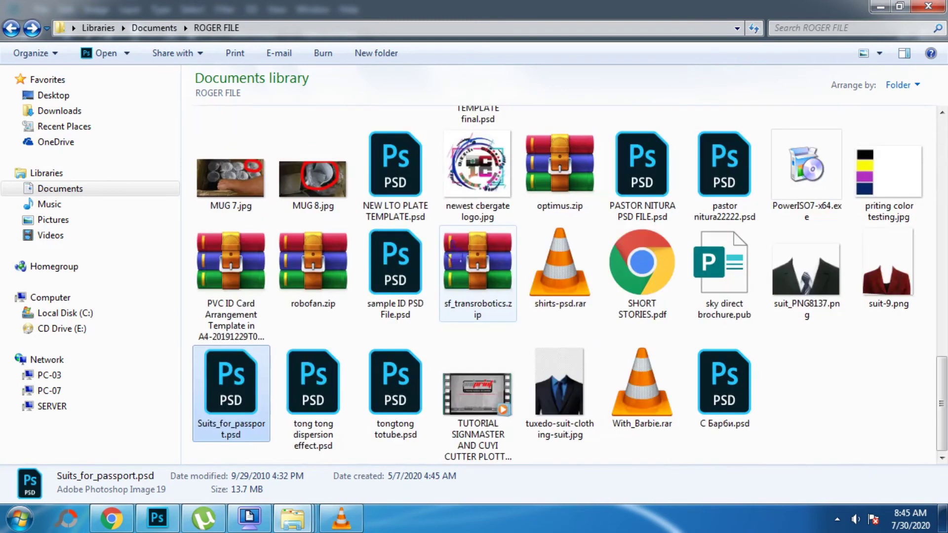
{"action": "left_click_drag", "start_coordinate": [244, 405], "coordinate": [431, 64]}
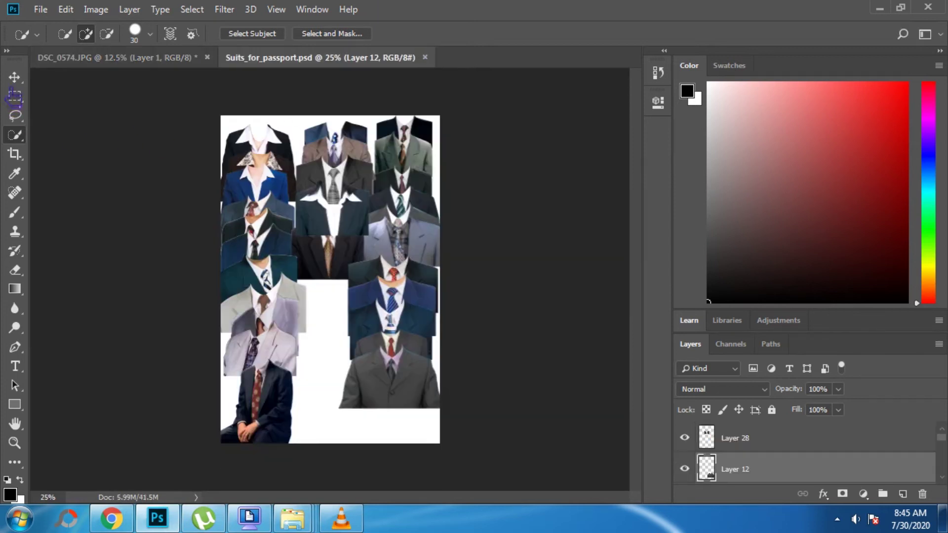
Step: Move the dark grey suit with the purple shirt into the portrait document and scale it to about 937% over the man's shoulders
{"action": "left_click", "coordinate": [15, 77]}
{"action": "left_click_drag", "start_coordinate": [408, 402], "coordinate": [341, 453]}
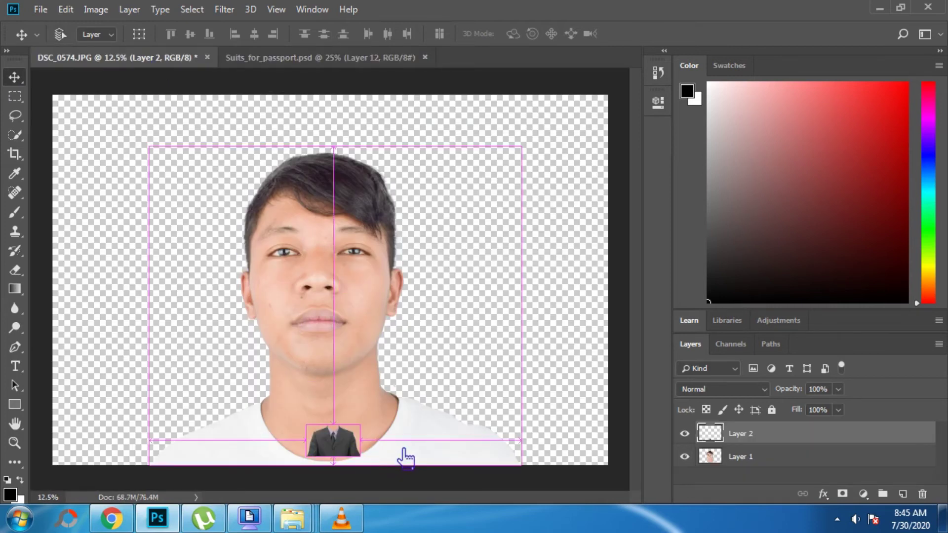
{"action": "key", "text": "ctrl+t"}
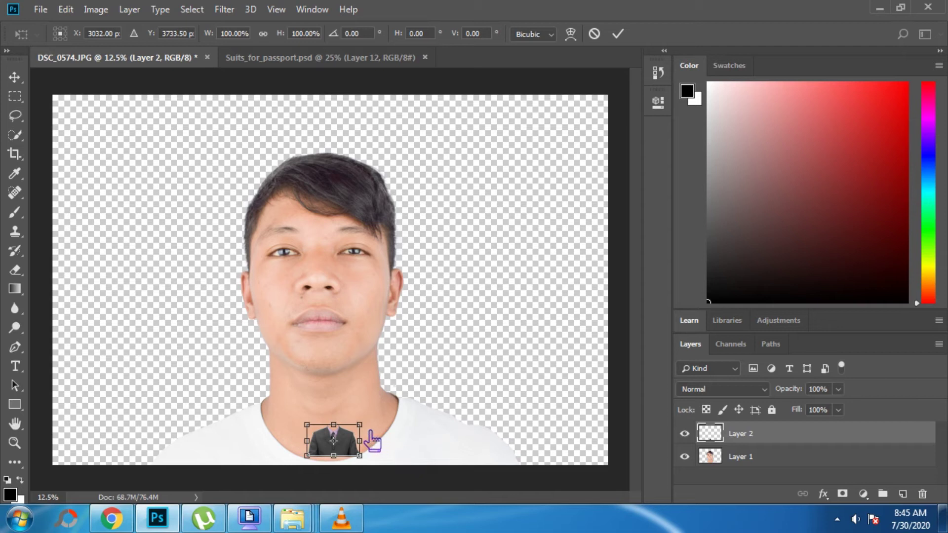
{"action": "left_click_drag", "start_coordinate": [360, 424], "coordinate": [535, 374]}
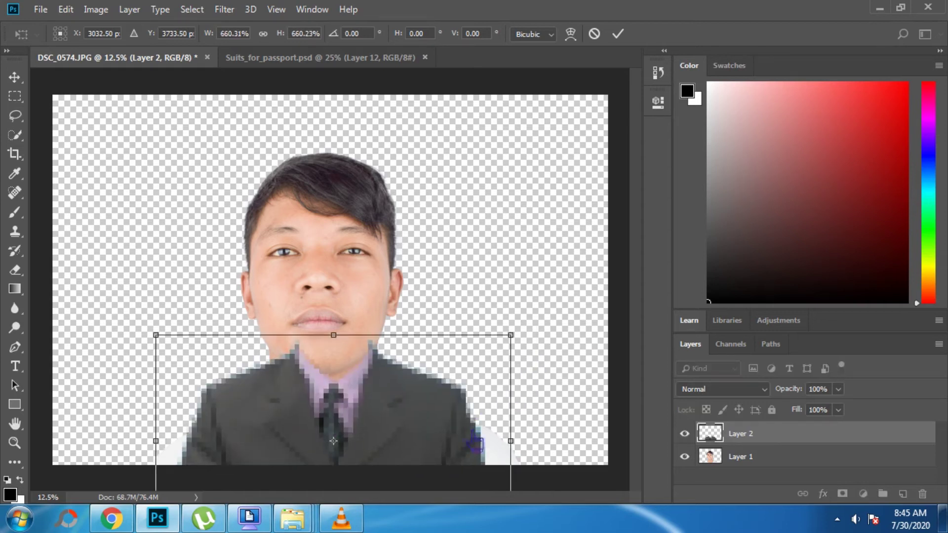
{"action": "left_click_drag", "start_coordinate": [399, 454], "coordinate": [397, 498]}
{"action": "left_click_drag", "start_coordinate": [524, 380], "coordinate": [568, 345]}
{"action": "left_click_drag", "start_coordinate": [412, 441], "coordinate": [392, 441]}
{"action": "left_click_drag", "start_coordinate": [555, 383], "coordinate": [584, 380]}
{"action": "left_click_drag", "start_coordinate": [402, 461], "coordinate": [403, 472]}
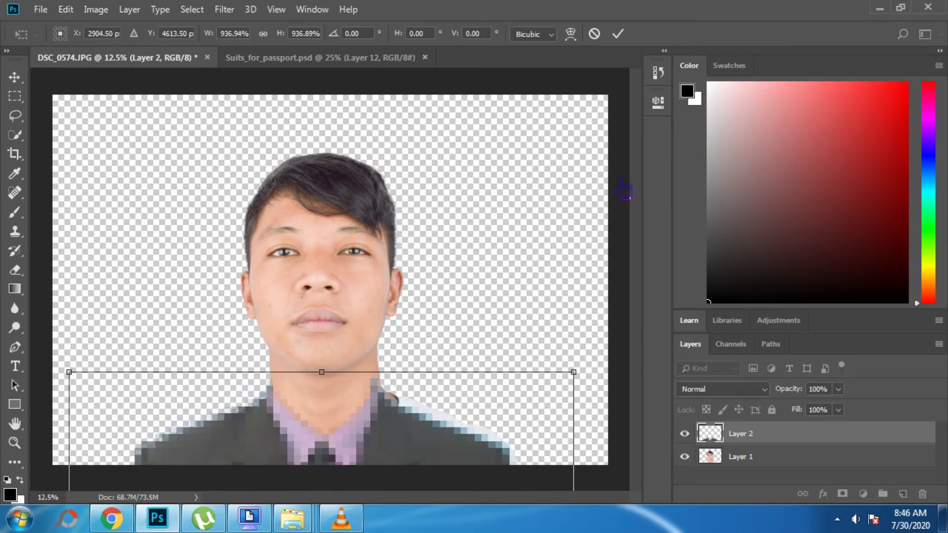
{"action": "left_click", "coordinate": [618, 34]}
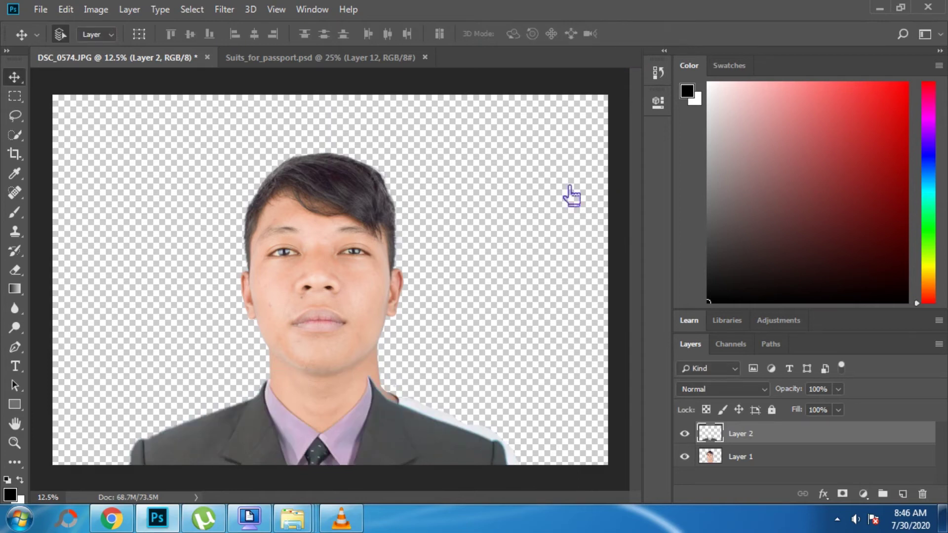
Step: Transform the suit layer again to about 108.8% width and 102.2% height so it covers the neck sides and white shirt
{"action": "left_click_drag", "start_coordinate": [389, 448], "coordinate": [390, 449]}
{"action": "left_click", "coordinate": [399, 447]}
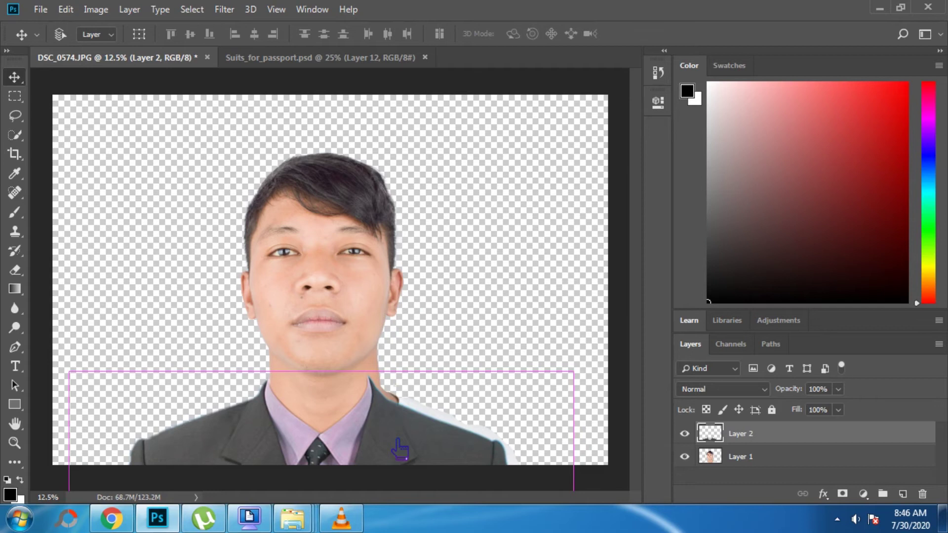
{"action": "key", "text": "ctrl+t"}
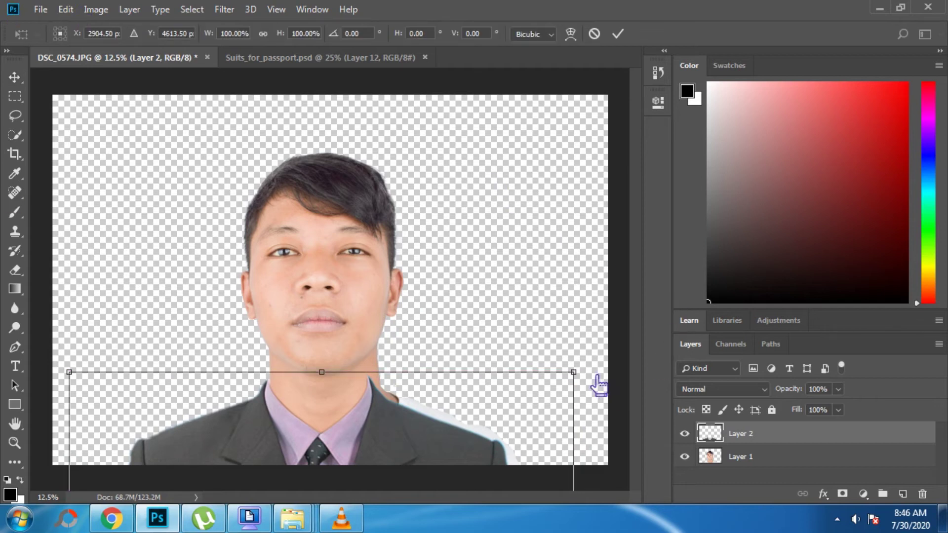
{"action": "left_click_drag", "start_coordinate": [595, 385], "coordinate": [603, 380]}
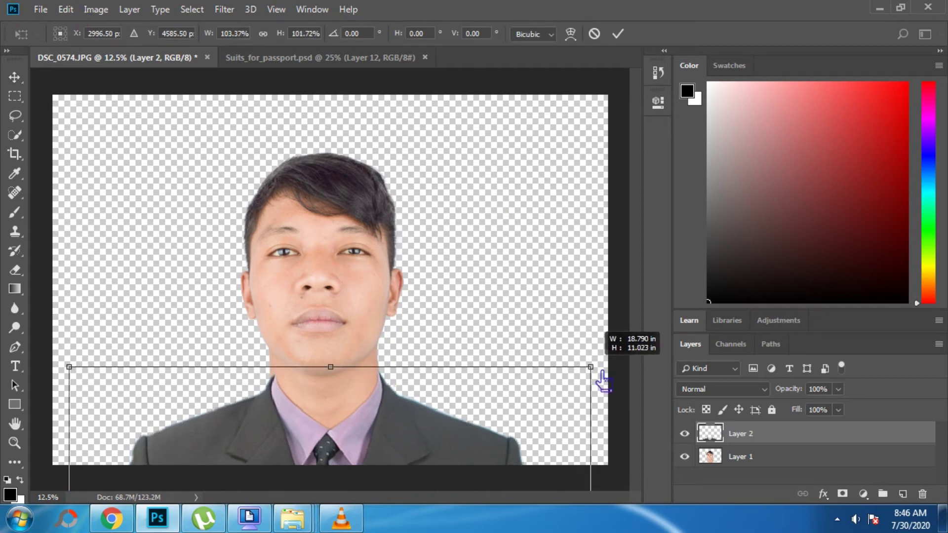
{"action": "left_click_drag", "start_coordinate": [78, 383], "coordinate": [72, 379]}
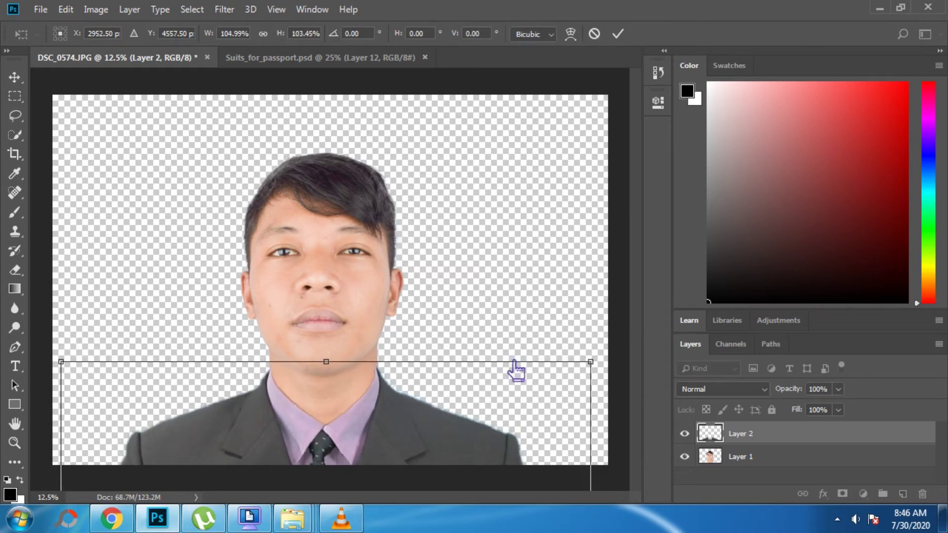
{"action": "left_click_drag", "start_coordinate": [601, 374], "coordinate": [609, 375]}
{"action": "left_click_drag", "start_coordinate": [70, 374], "coordinate": [67, 378]}
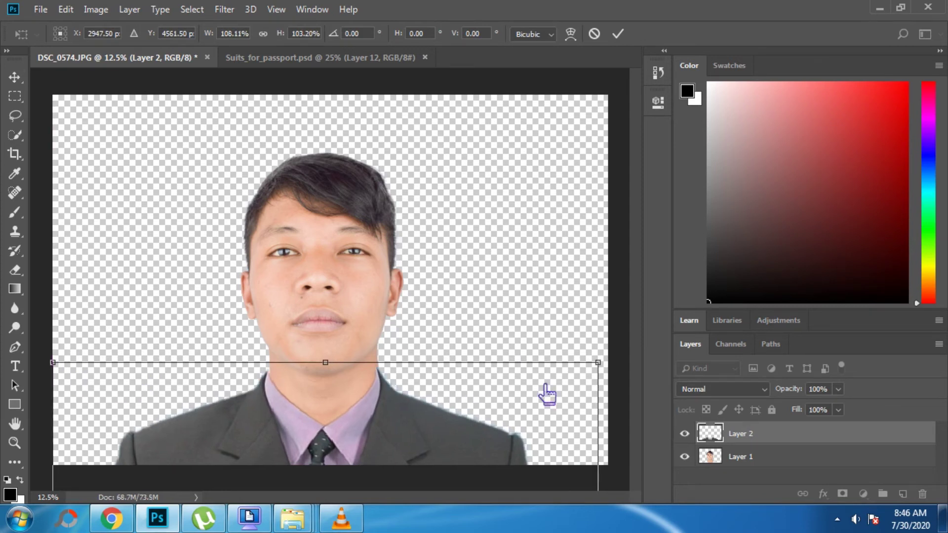
{"action": "left_click_drag", "start_coordinate": [614, 379], "coordinate": [618, 384]}
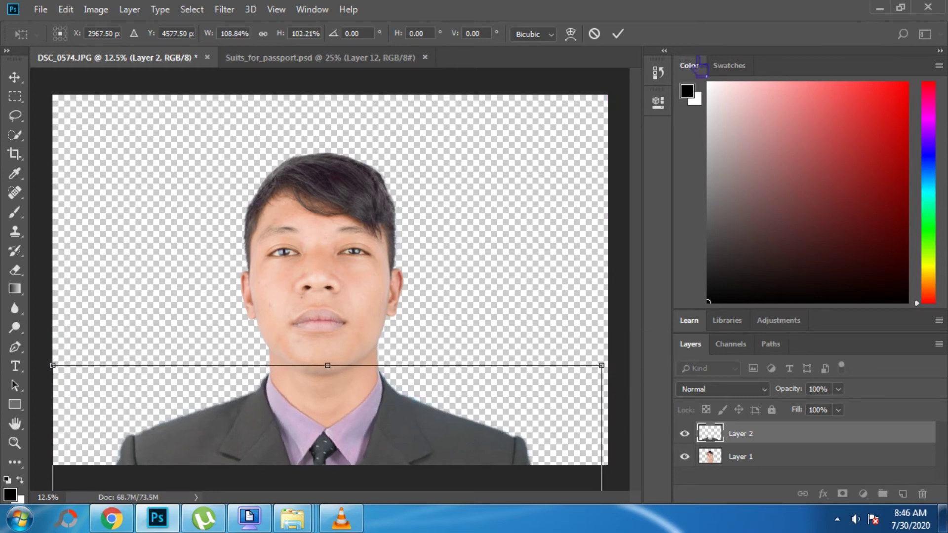
{"action": "left_click", "coordinate": [617, 34]}
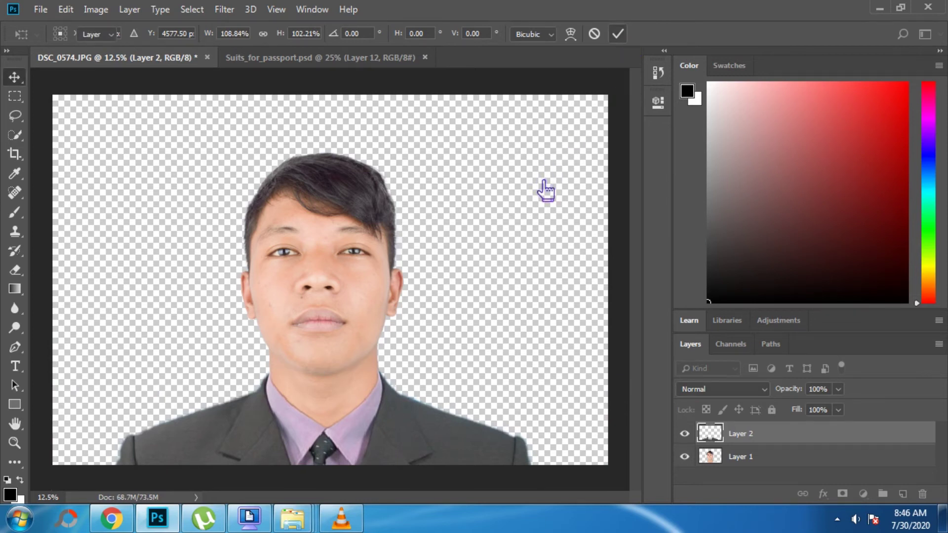
Step: Crop the portrait to a 2 x 2 in square framing the head, shoulders and upper suit, and merge the man and suit layers
{"action": "left_click", "coordinate": [17, 159]}
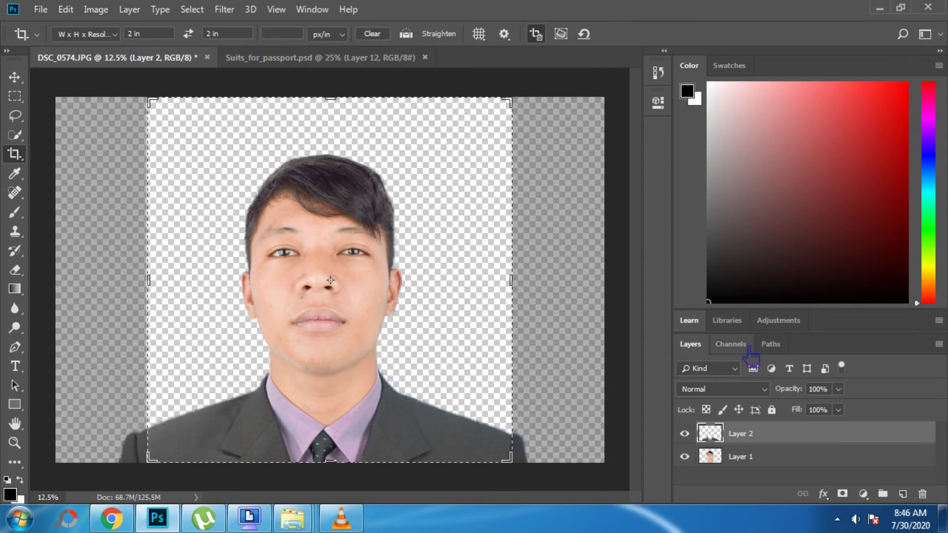
{"action": "key", "text": "ctrl+minus"}
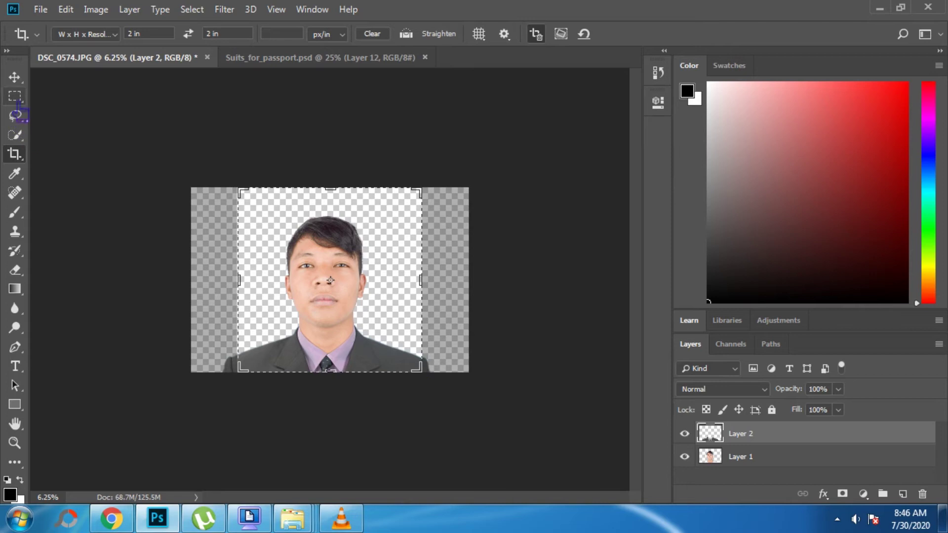
{"action": "left_click", "coordinate": [14, 77]}
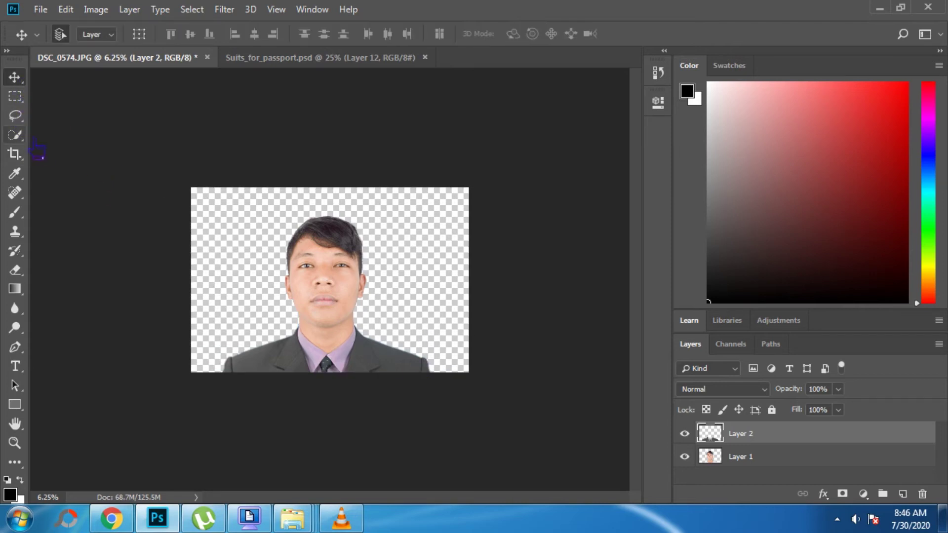
{"action": "left_click", "coordinate": [15, 154]}
{"action": "left_click_drag", "start_coordinate": [430, 380], "coordinate": [433, 393]}
{"action": "left_click_drag", "start_coordinate": [225, 401], "coordinate": [220, 412]}
{"action": "left_click_drag", "start_coordinate": [323, 403], "coordinate": [332, 400]}
{"action": "left_click_drag", "start_coordinate": [461, 422], "coordinate": [445, 379]}
{"action": "left_click_drag", "start_coordinate": [221, 398], "coordinate": [226, 401]}
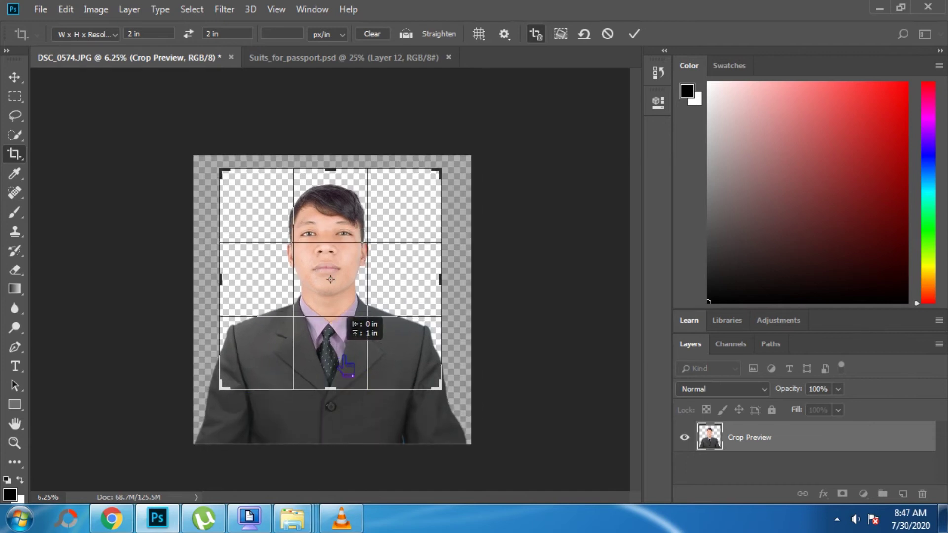
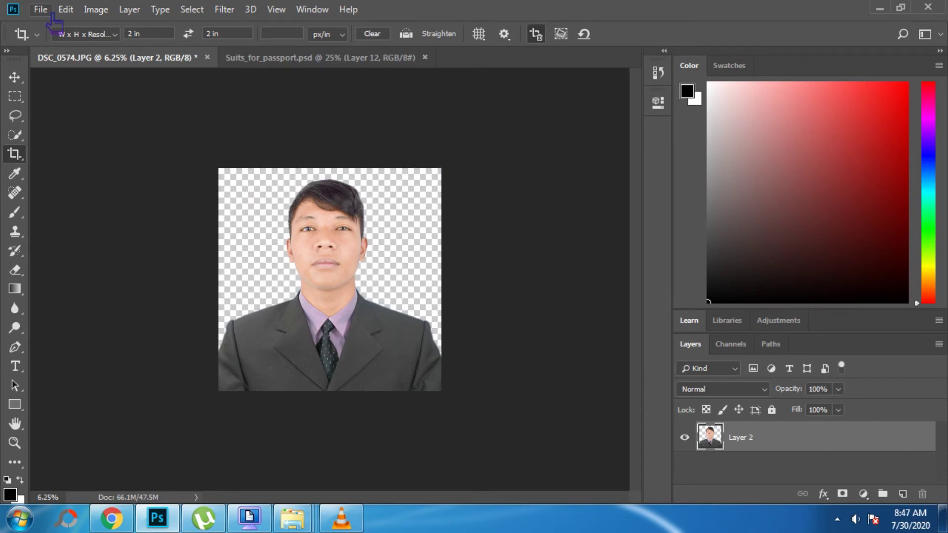
Step: Create a new 8 x 2 inch RGB document with a resolution of 2403.5 pixels/inch and white background
{"action": "left_click", "coordinate": [42, 9]}
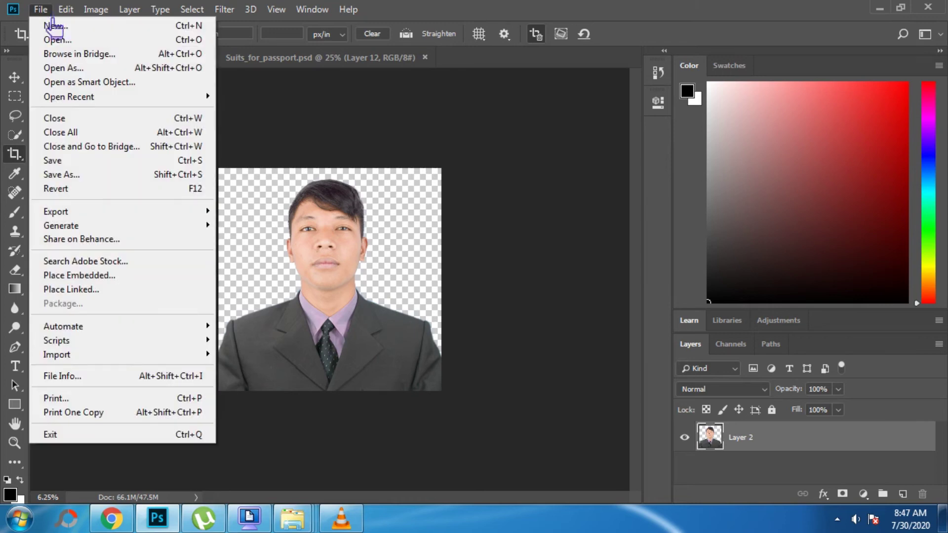
{"action": "left_click", "coordinate": [55, 26]}
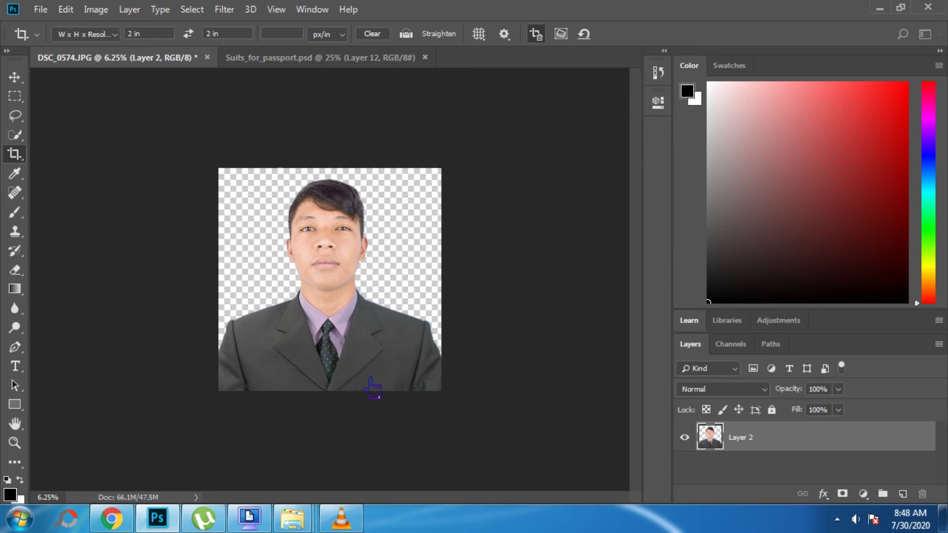
{"action": "key", "text": "ctrl+n"}
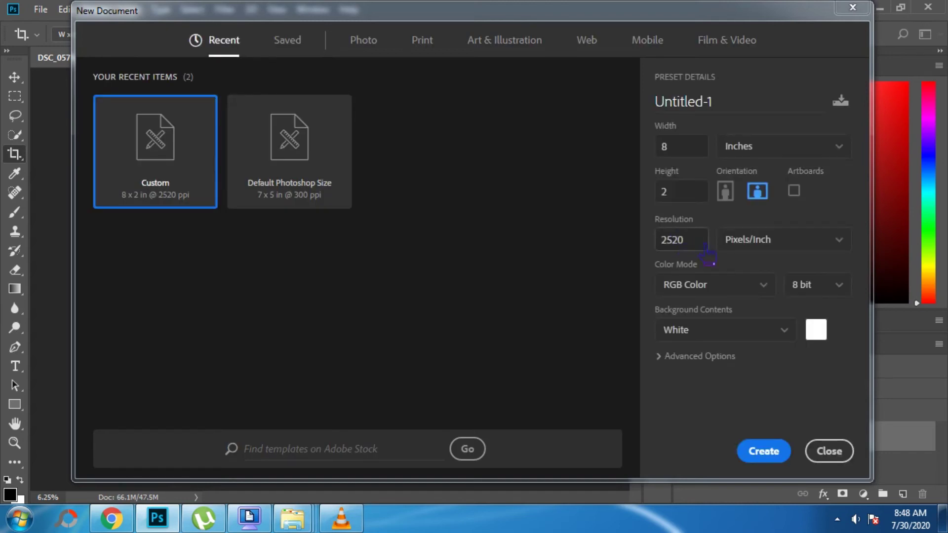
{"action": "left_click", "coordinate": [706, 248]}
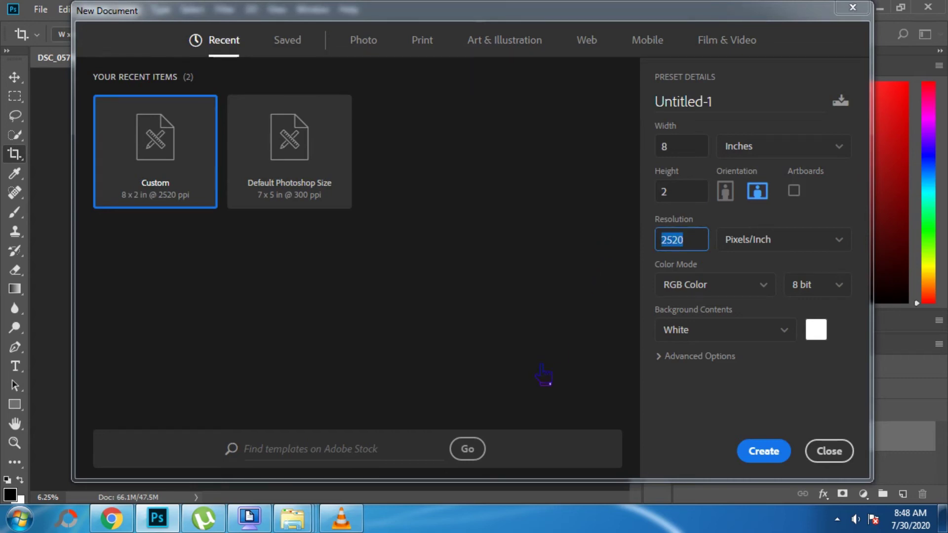
{"action": "type", "text": "2403.5"}
{"action": "left_click", "coordinate": [771, 460]}
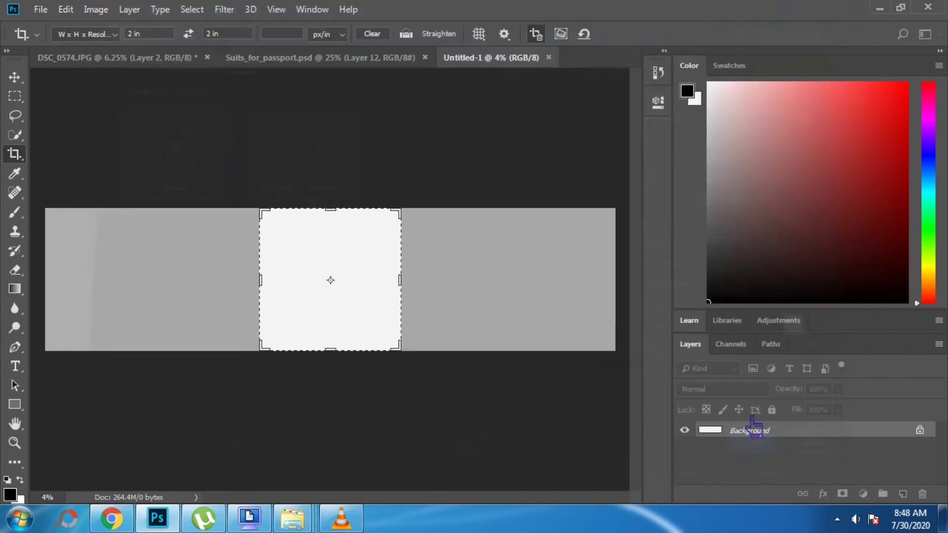
Step: Move the cropped portrait from DSC_0574.JPG into the new document and duplicate it three times to line up four portraits side by side
{"action": "left_click", "coordinate": [170, 63]}
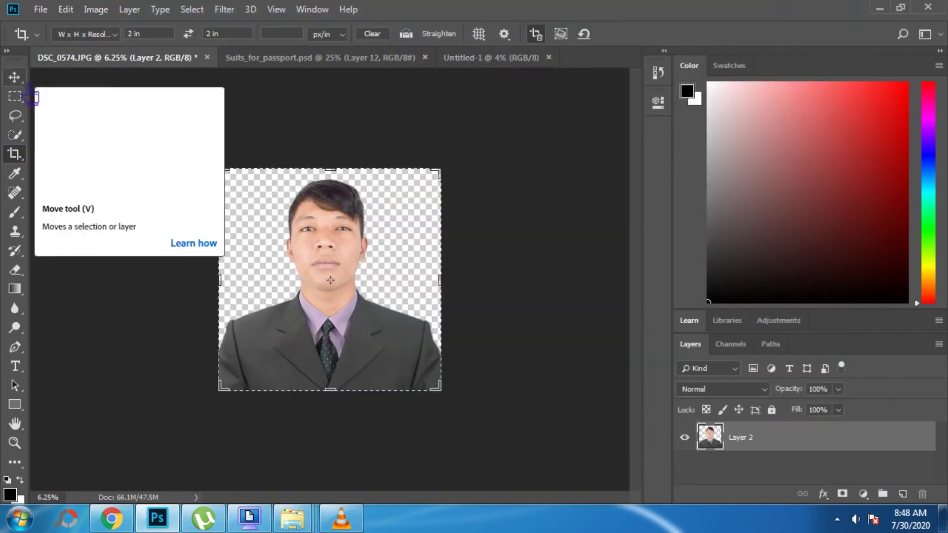
{"action": "left_click", "coordinate": [14, 77]}
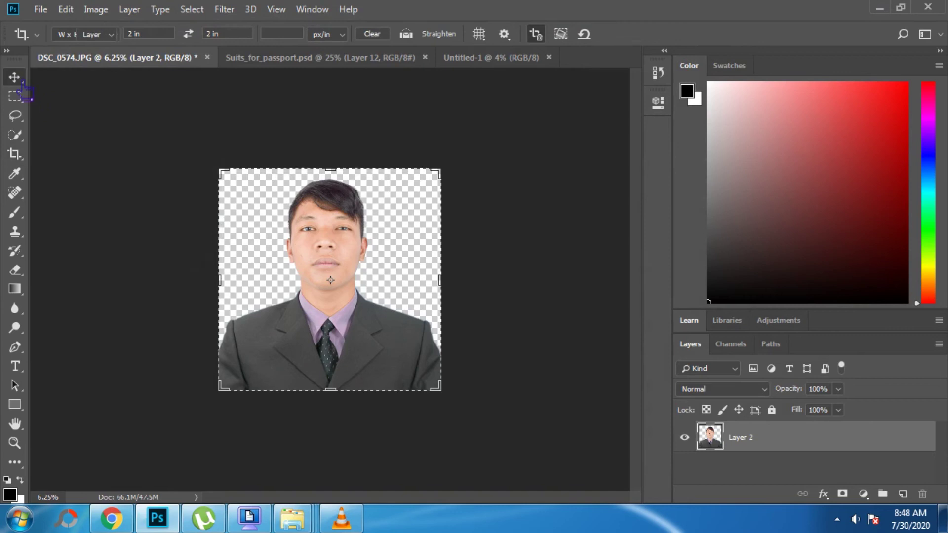
{"action": "left_click_drag", "start_coordinate": [317, 345], "coordinate": [561, 330]}
{"action": "key", "text": "ctrl+j"}
{"action": "key", "text": "ctrl+j"}
{"action": "key", "text": "ctrl+j"}
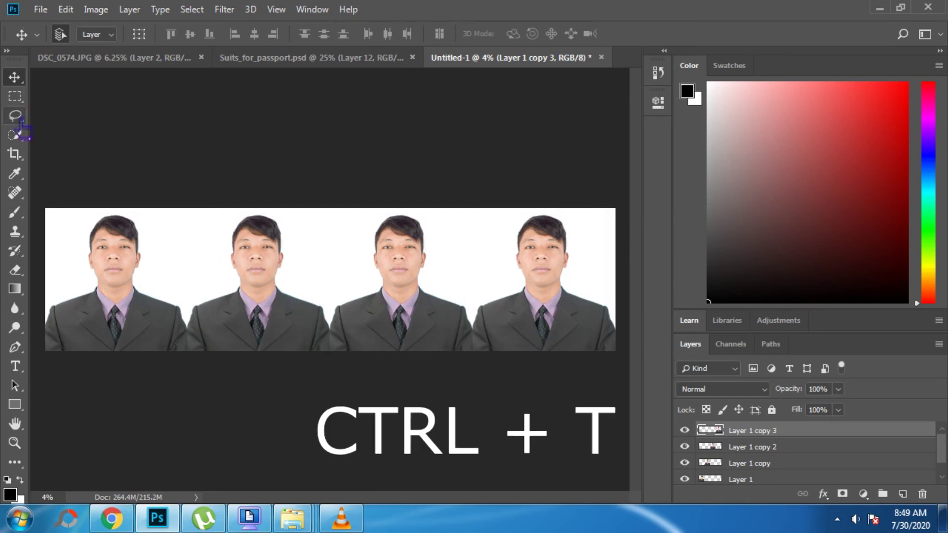
Step: Scale the fourth portrait to 50% width and height and place it in the lower-left quarter of its square
{"action": "key", "text": "ctrl"}
{"action": "key", "text": "ctrl+t"}
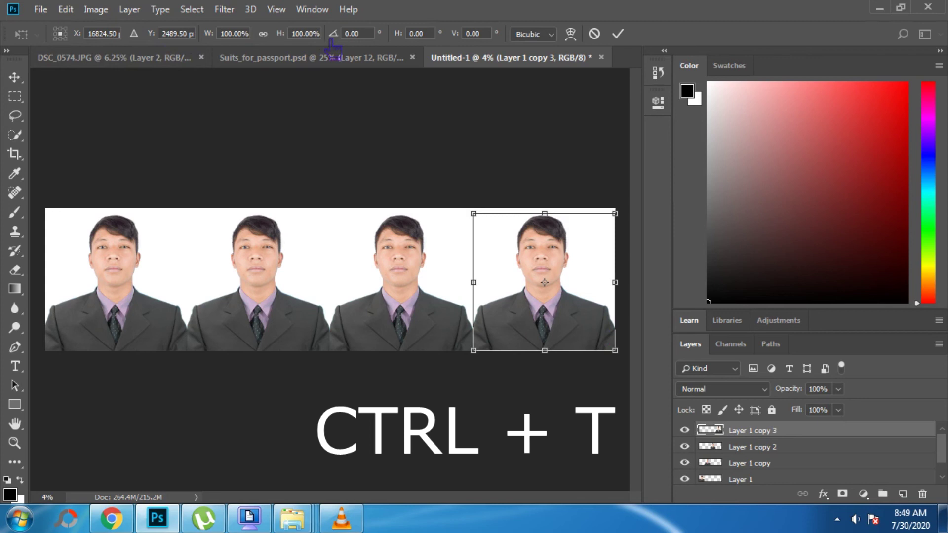
{"action": "left_click", "coordinate": [289, 38]}
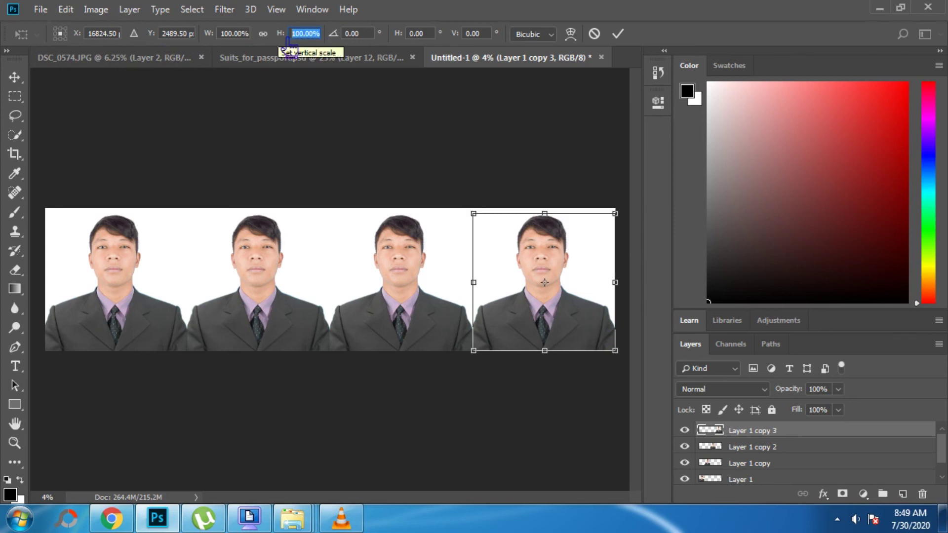
{"action": "type", "text": "50"}
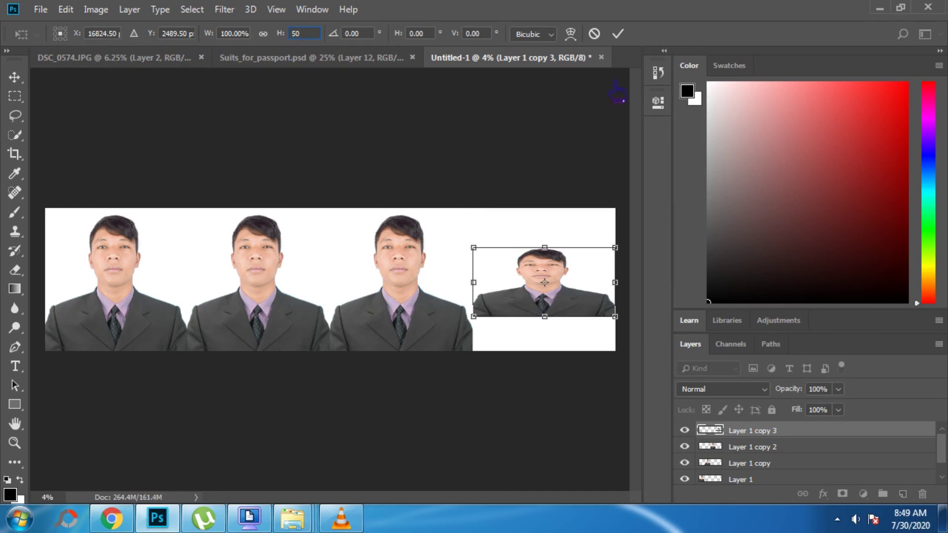
{"action": "left_click", "coordinate": [264, 34]}
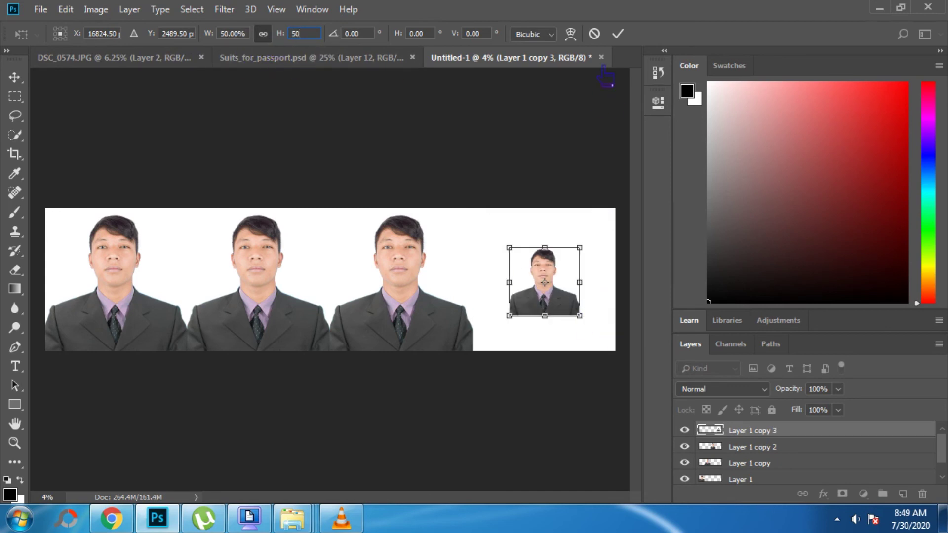
{"action": "left_click", "coordinate": [617, 33]}
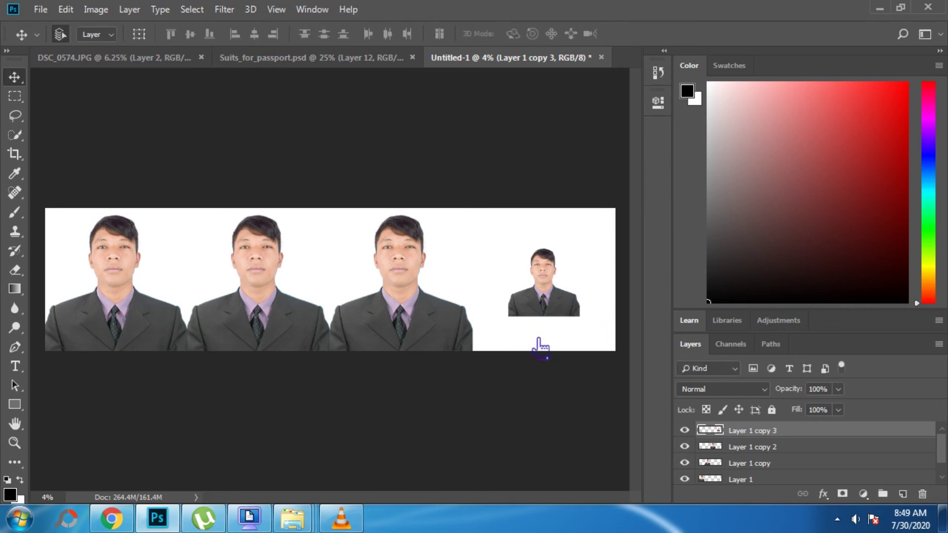
{"action": "left_click_drag", "start_coordinate": [547, 309], "coordinate": [507, 342]}
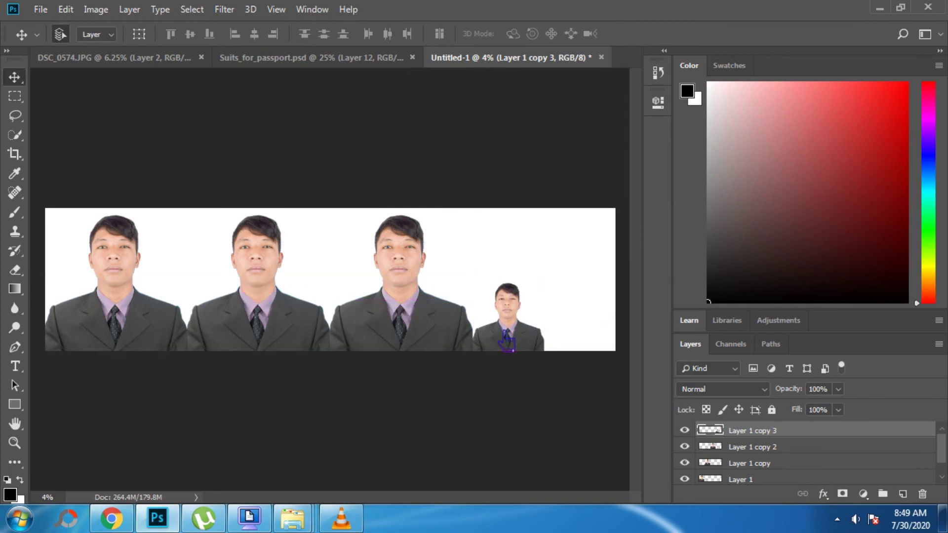
Step: Duplicate the small portrait beside itself, then copy the pair above to fill the last square with a 2 x 2 grid
{"action": "left_click_drag", "start_coordinate": [523, 350], "coordinate": [590, 348]}
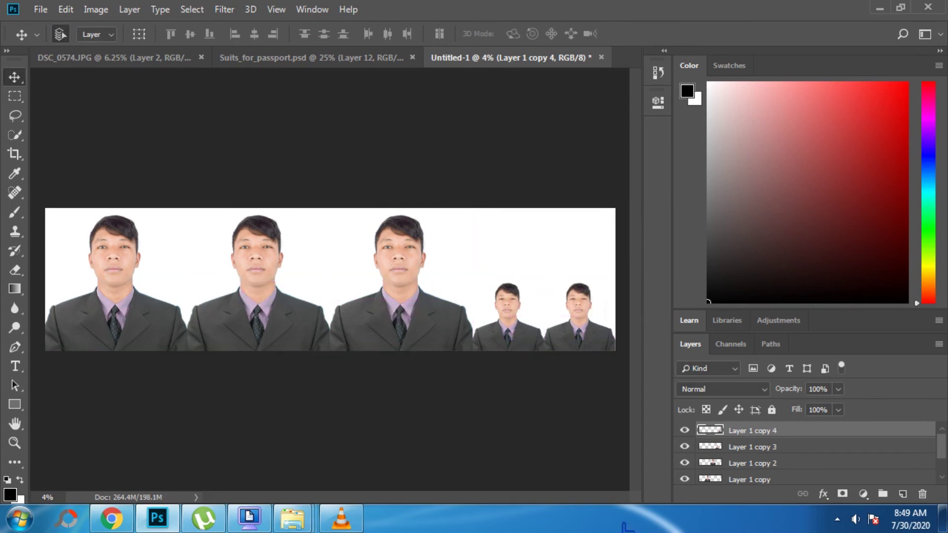
{"action": "left_click", "coordinate": [801, 452], "text": "shift"}
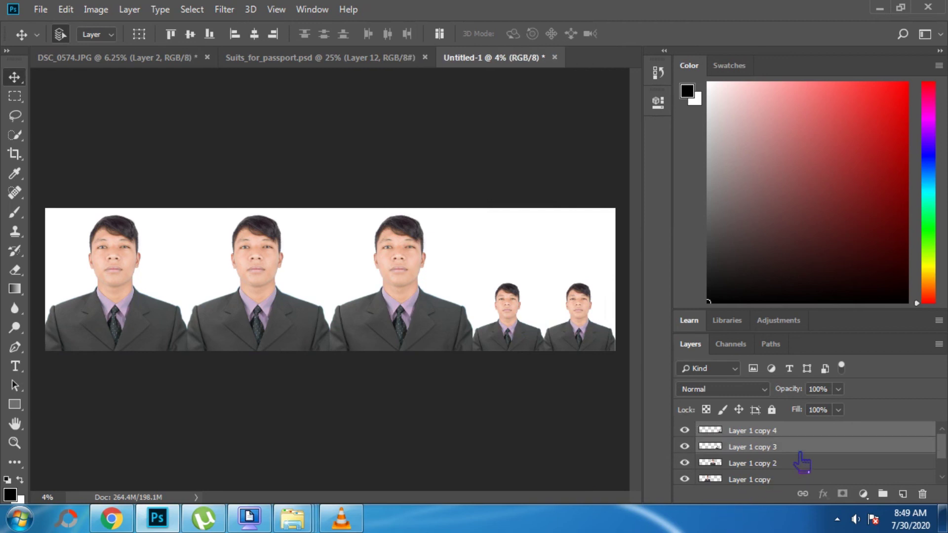
{"action": "key", "text": "ctrl+j"}
{"action": "left_click_drag", "start_coordinate": [534, 346], "coordinate": [528, 272]}
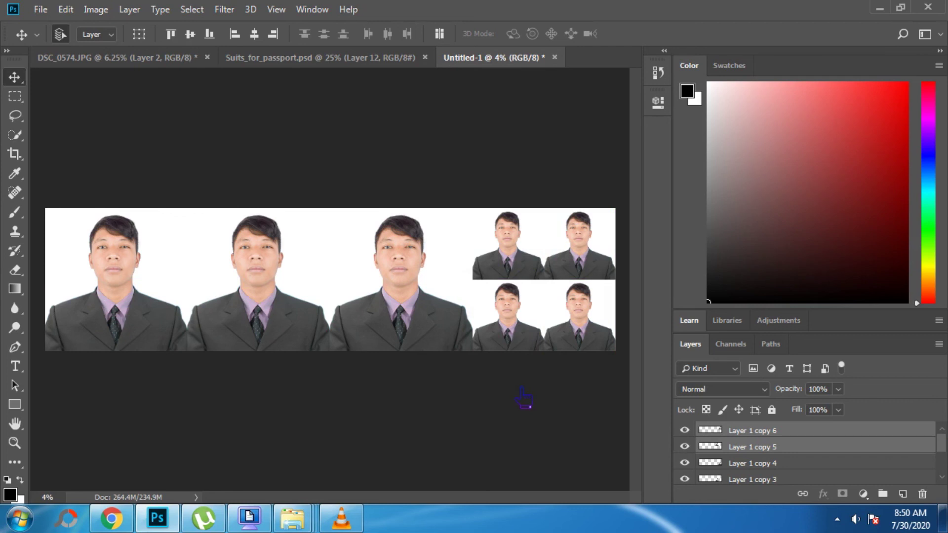
{"action": "key", "text": "Right"}
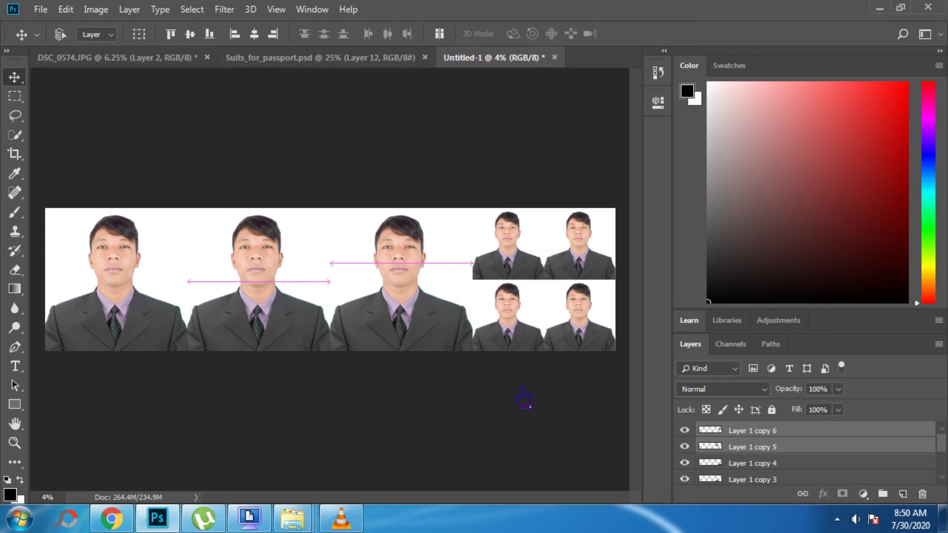
Step: Set the printer properties for the photo sheet to A4 210 x 297 mm, Portrait, Epson Photo Quality Ink Jet paper, High quality and Color
{"action": "key", "text": "ctrl+p"}
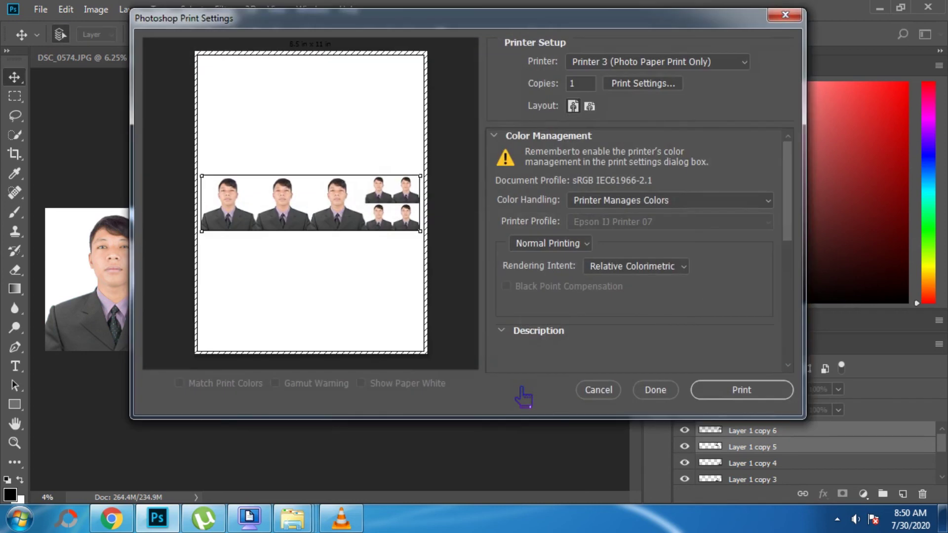
{"action": "left_click", "coordinate": [661, 90]}
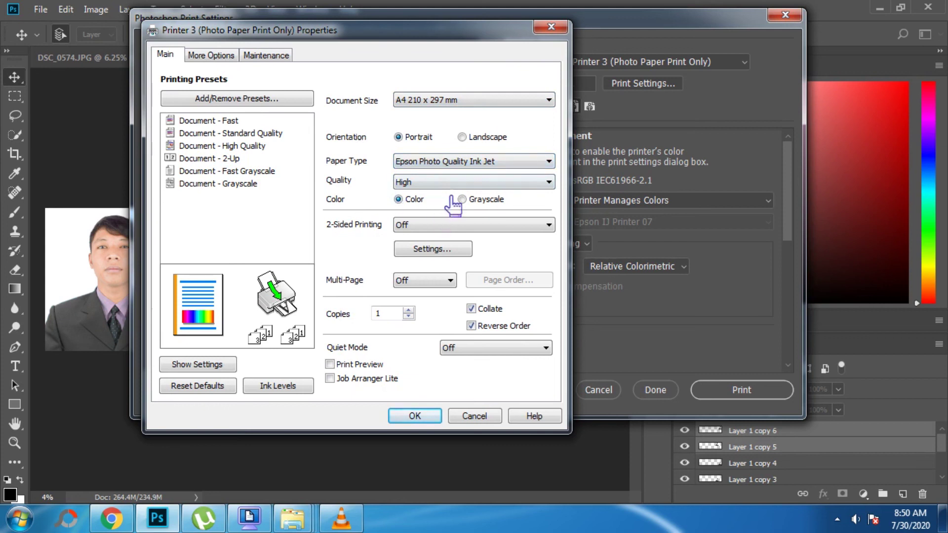
{"action": "left_click", "coordinate": [420, 416]}
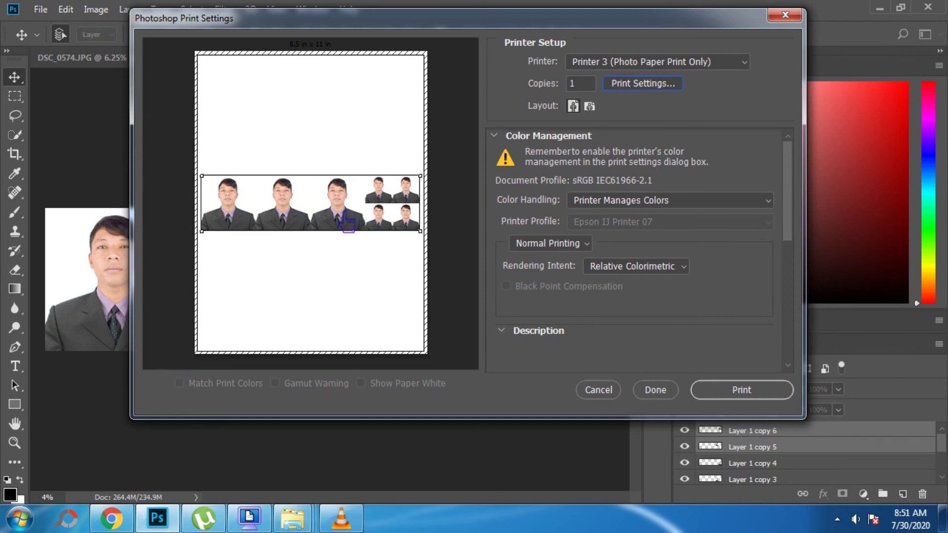
Step: Move the photo strip to the top of the print page, print it and minimize the printer status window
{"action": "left_click_drag", "start_coordinate": [347, 221], "coordinate": [348, 98]}
{"action": "left_click_drag", "start_coordinate": [352, 99], "coordinate": [352, 97]}
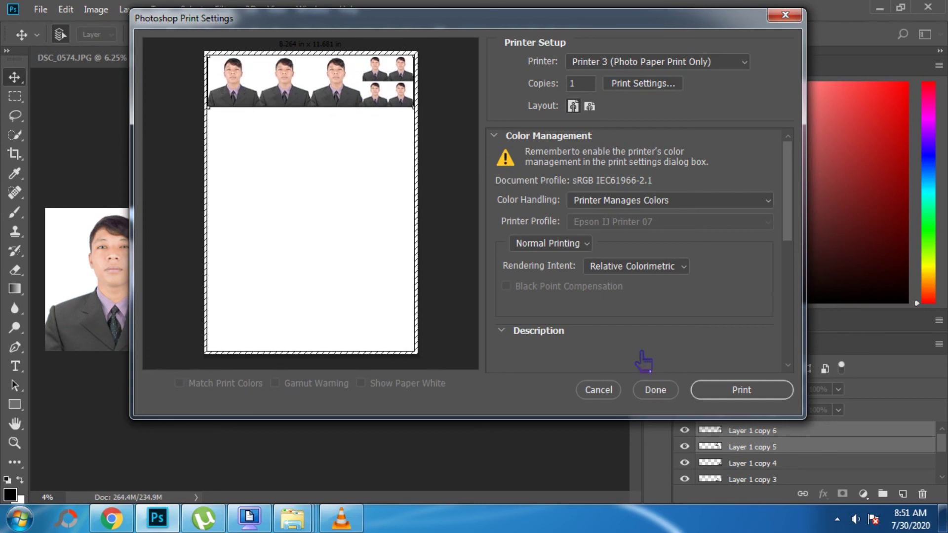
{"action": "left_click", "coordinate": [743, 390]}
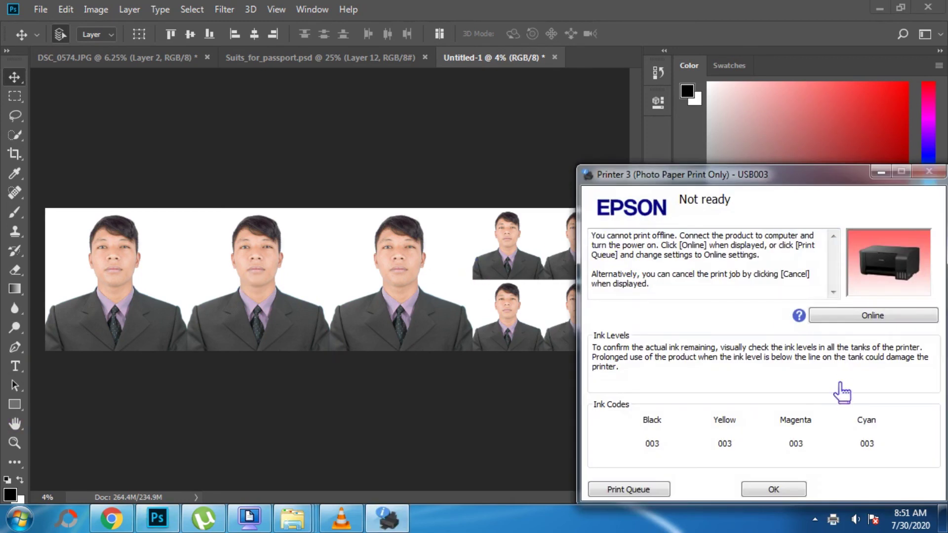
{"action": "left_click", "coordinate": [881, 172]}
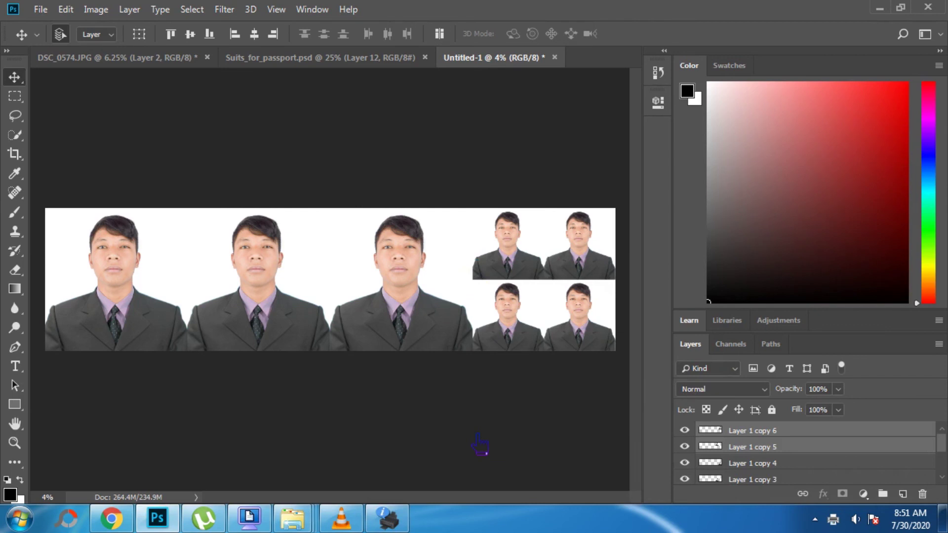